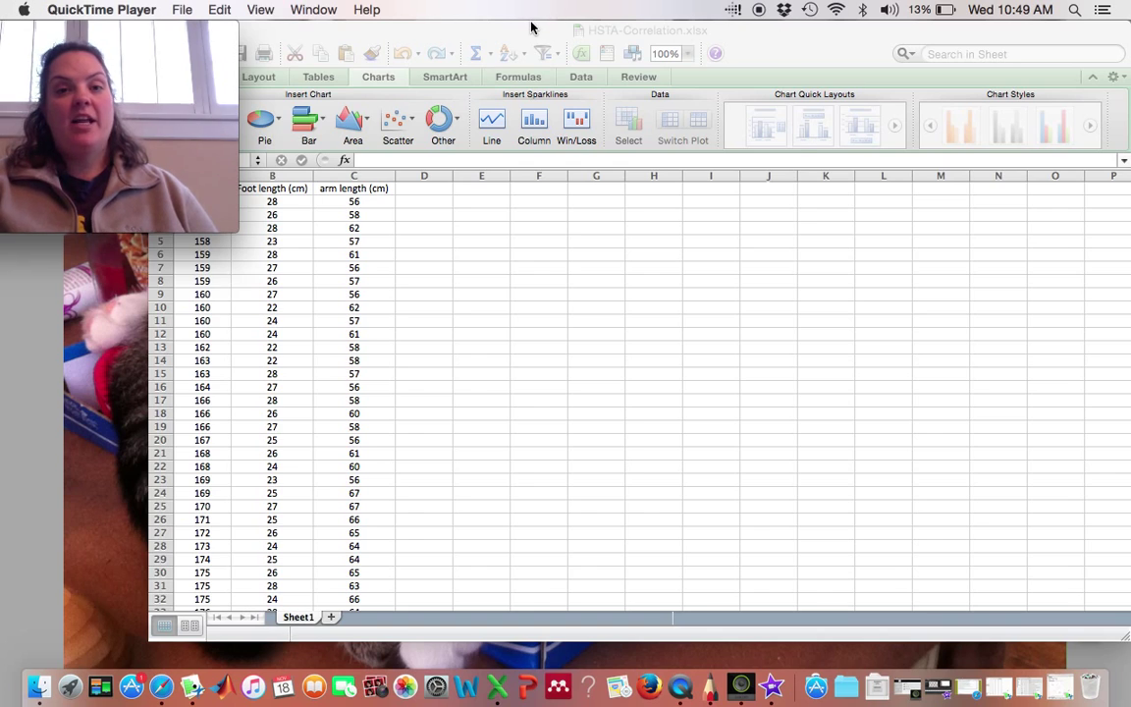
- Bring the HSTA-Correlation.xlsx workbook to the front and reposition its window
{"action": "left_click_drag", "start_coordinate": [530, 31], "coordinate": [575, 27]}
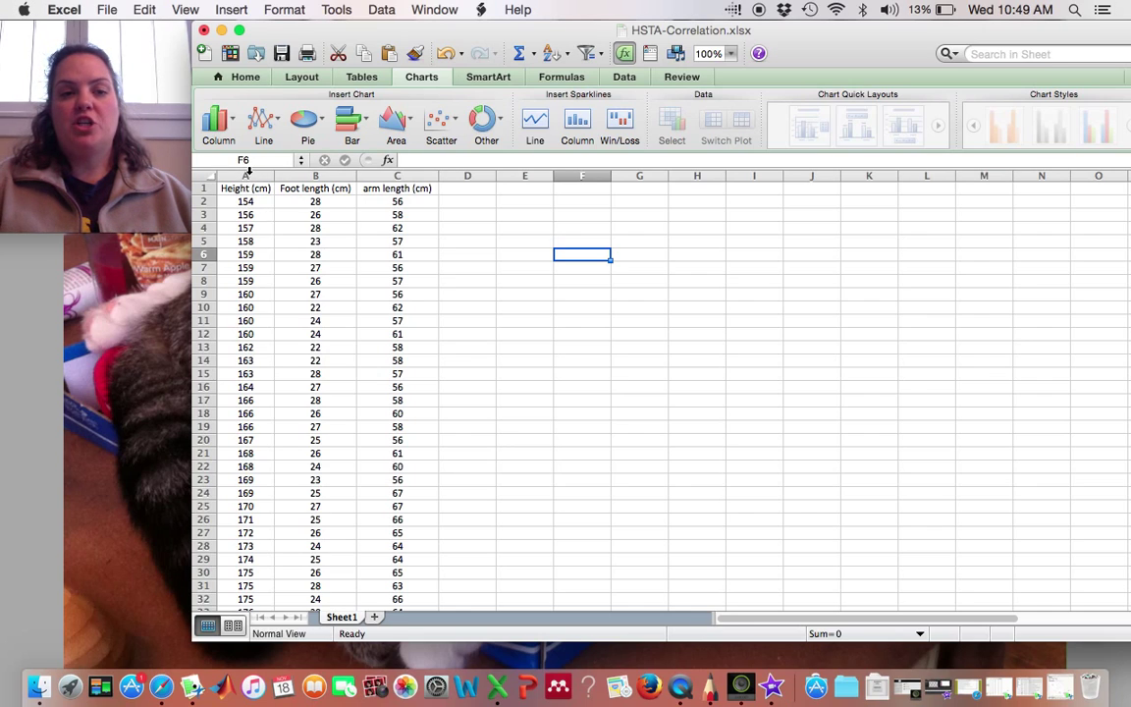
- Select the Height column from A1 down to row 39
{"action": "left_click", "coordinate": [249, 173]}
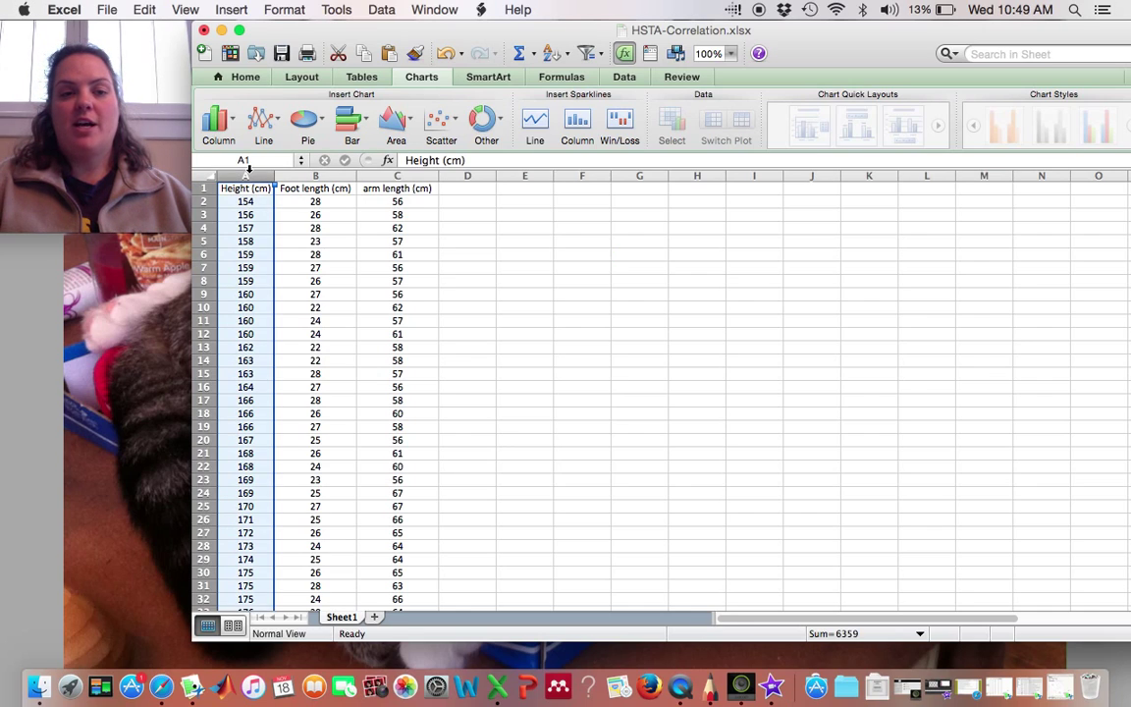
{"action": "left_click", "coordinate": [388, 172]}
{"action": "left_click", "coordinate": [505, 239]}
{"action": "left_click", "coordinate": [252, 189]}
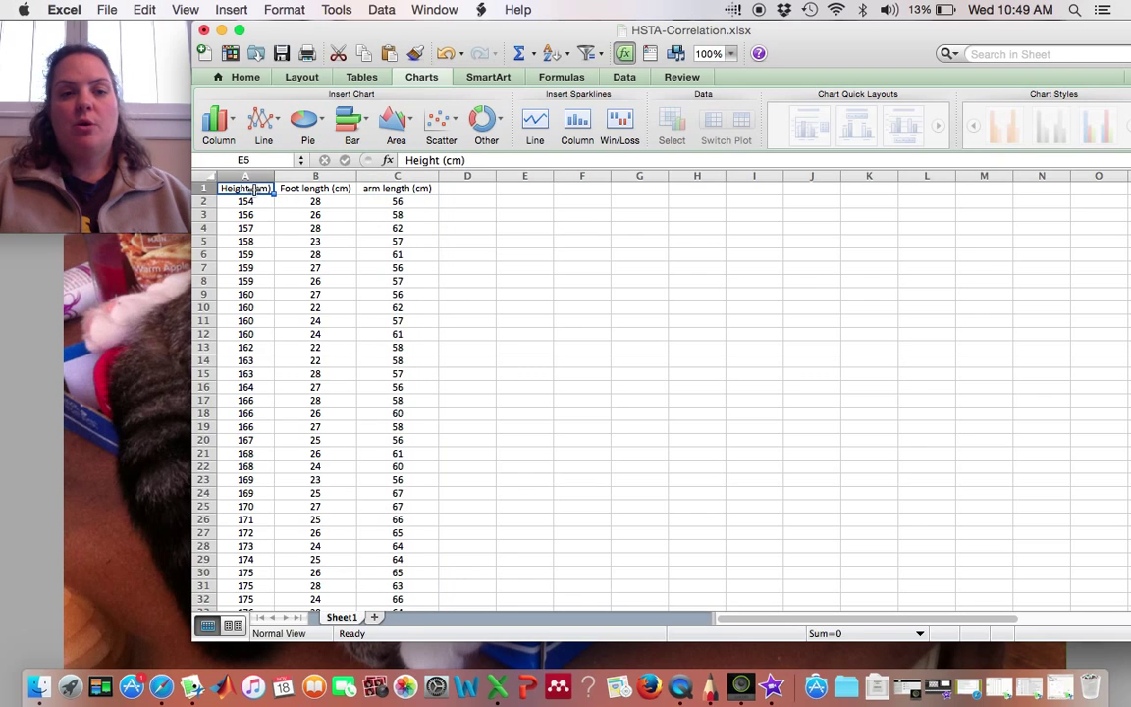
{"action": "left_click_drag", "start_coordinate": [252, 189], "coordinate": [270, 495]}
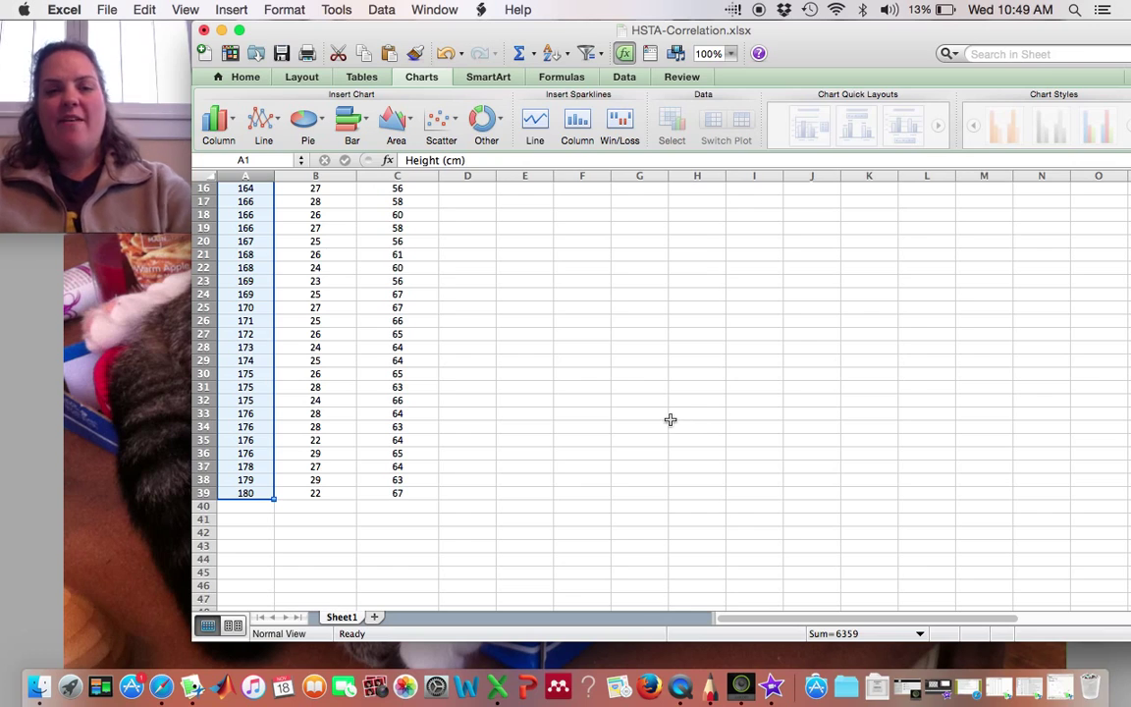
- Add the arm length column to the selection, leaving foot length out, and open the Scatter gallery
{"action": "scroll", "coordinate": [673, 423], "scroll_direction": "up", "scroll_amount": 5}
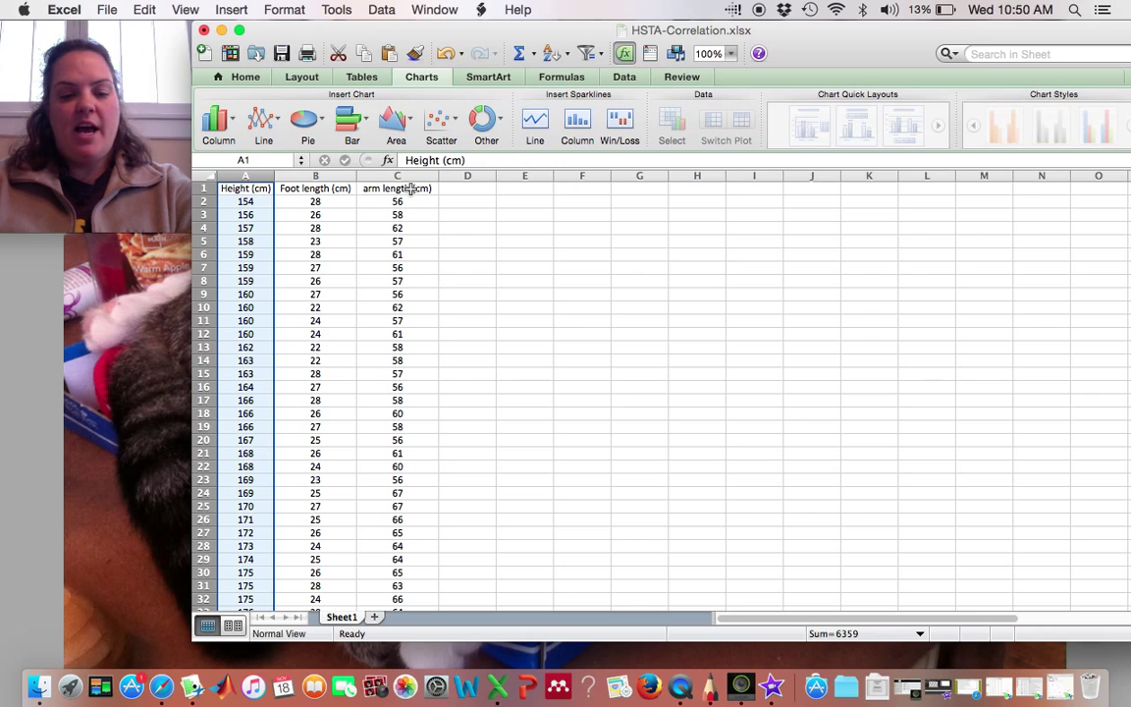
{"action": "left_click_drag", "start_coordinate": [410, 188], "coordinate": [398, 375]}
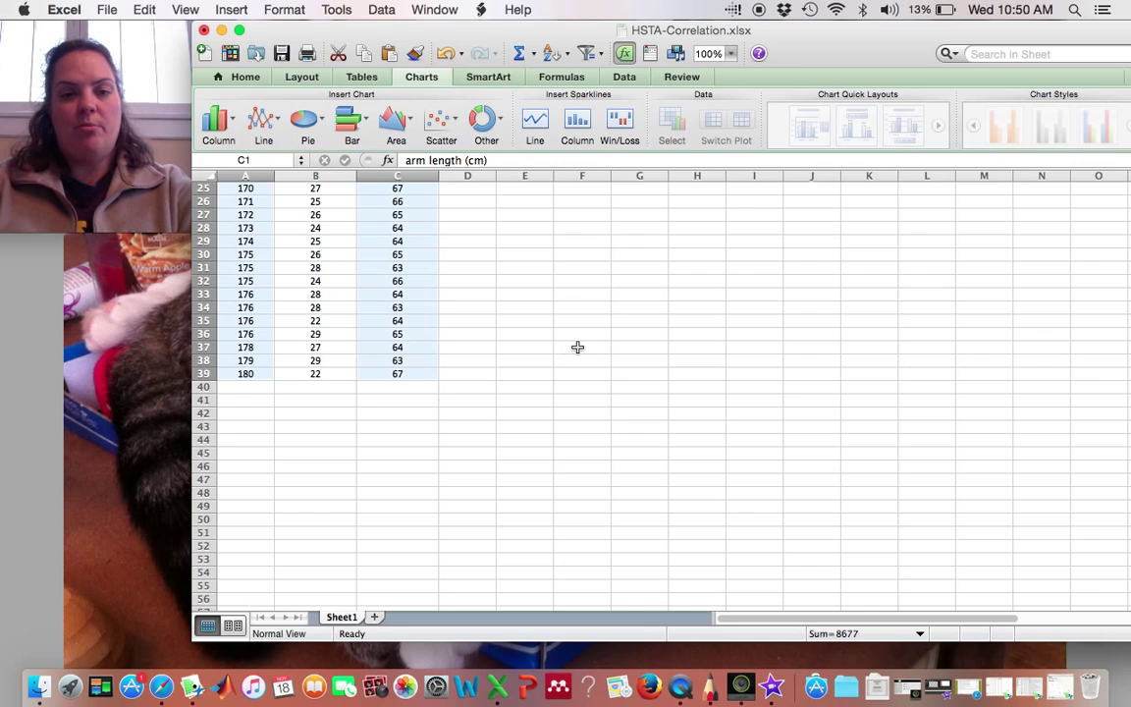
{"action": "scroll", "coordinate": [577, 347], "scroll_direction": "up", "scroll_amount": 8}
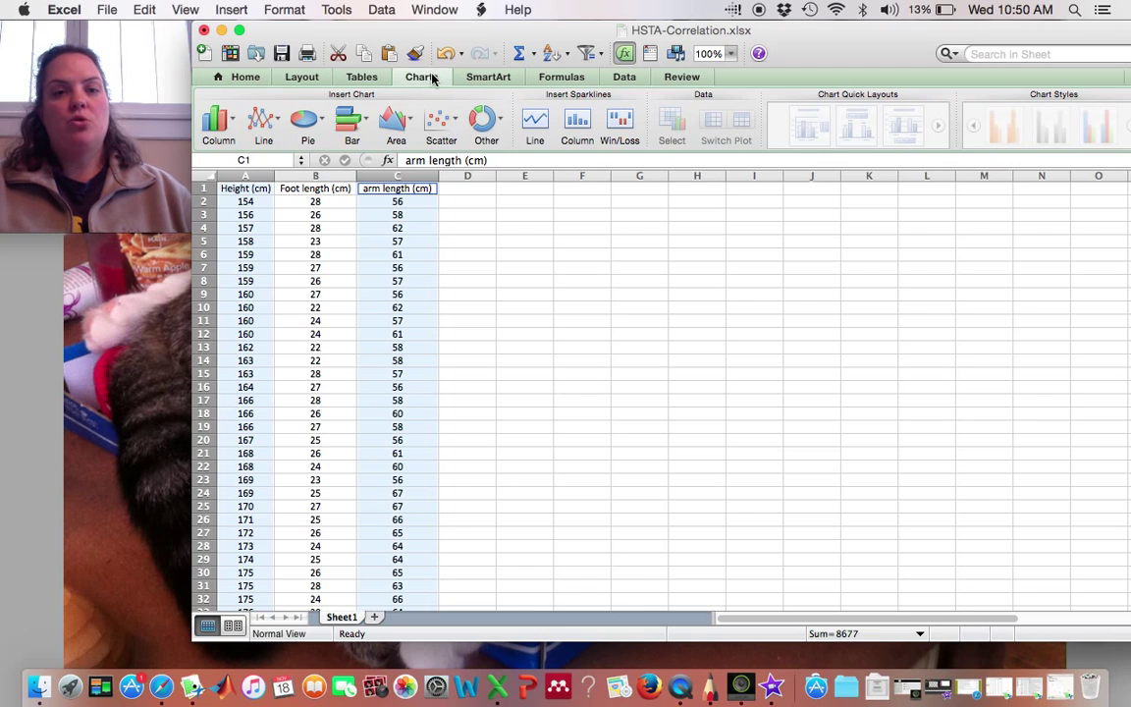
{"action": "left_click", "coordinate": [458, 121]}
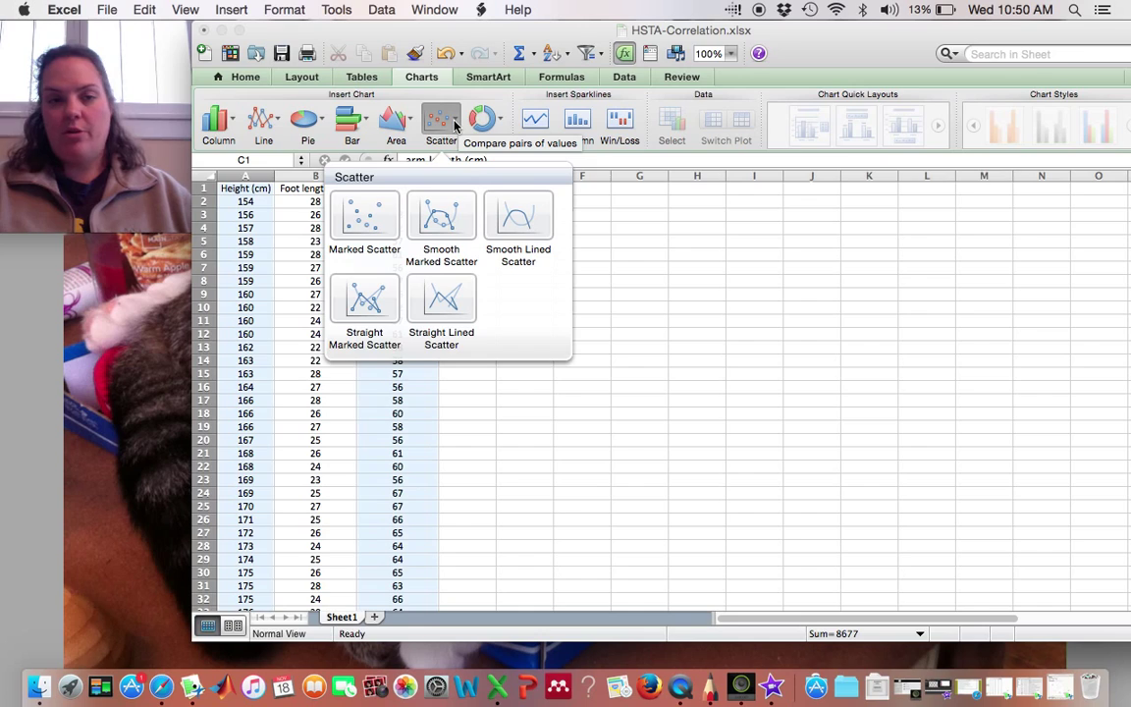
- Insert a Marked Scatter chart, move it up beside the data and enlarge it
{"action": "left_click", "coordinate": [365, 219]}
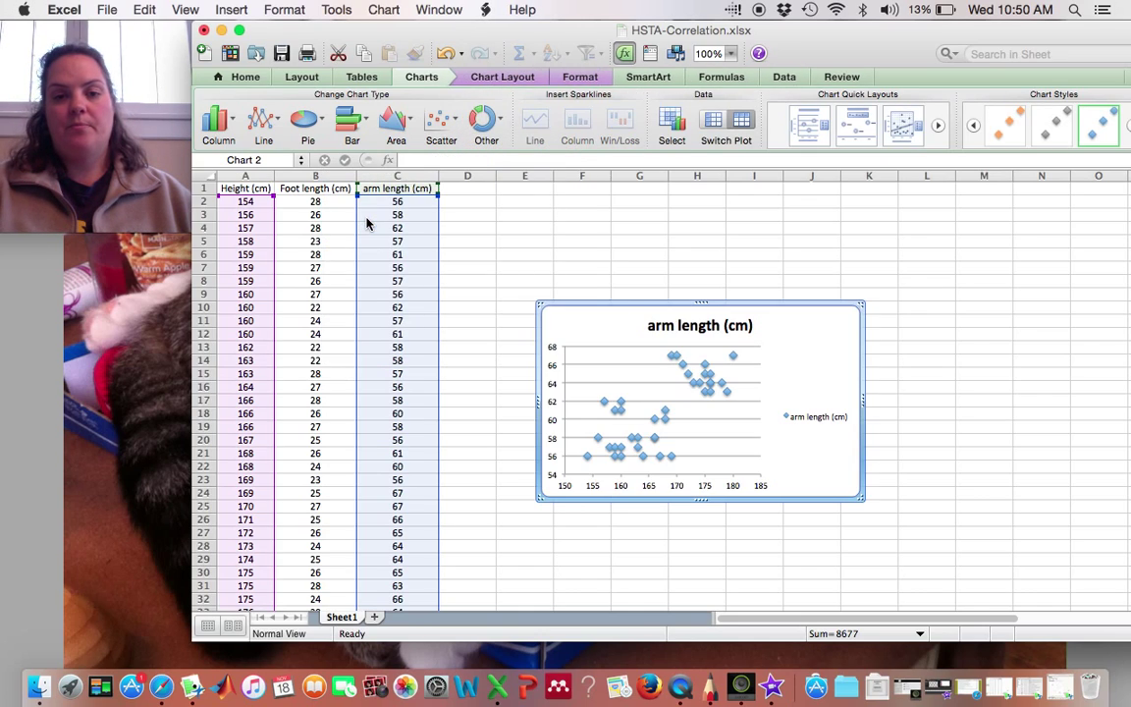
{"action": "left_click_drag", "start_coordinate": [636, 308], "coordinate": [594, 228]}
{"action": "left_click_drag", "start_coordinate": [822, 420], "coordinate": [945, 516]}
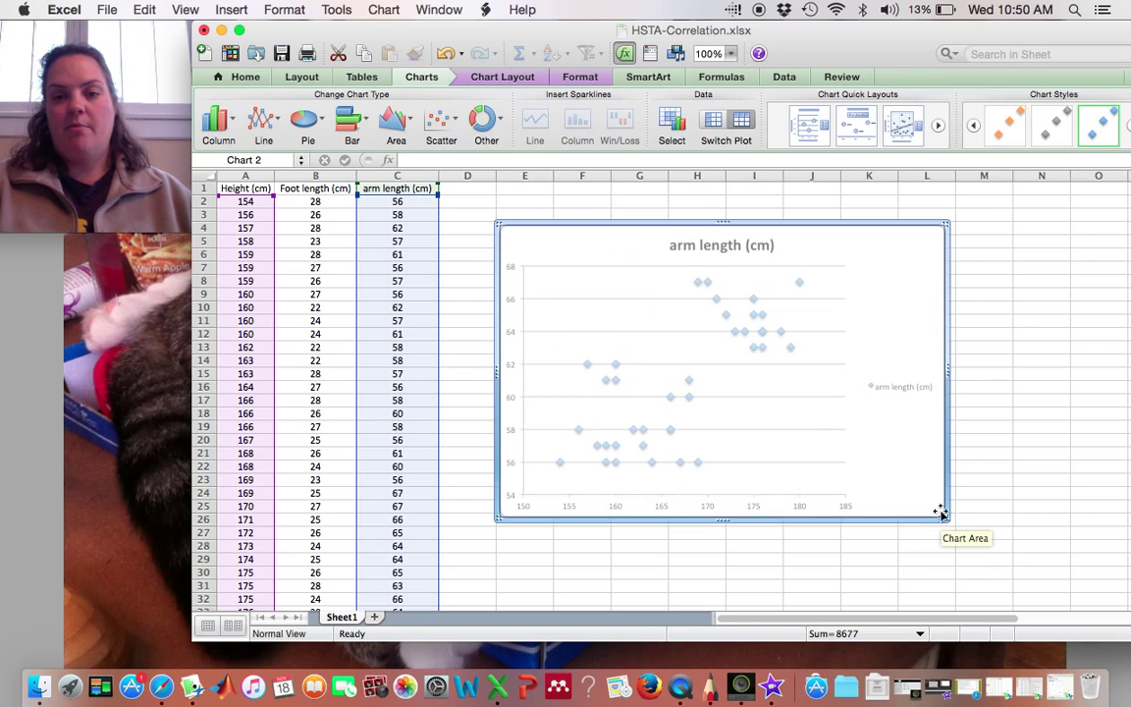
- Delete the chart's legend, title text and horizontal gridlines
{"action": "left_click", "coordinate": [896, 388]}
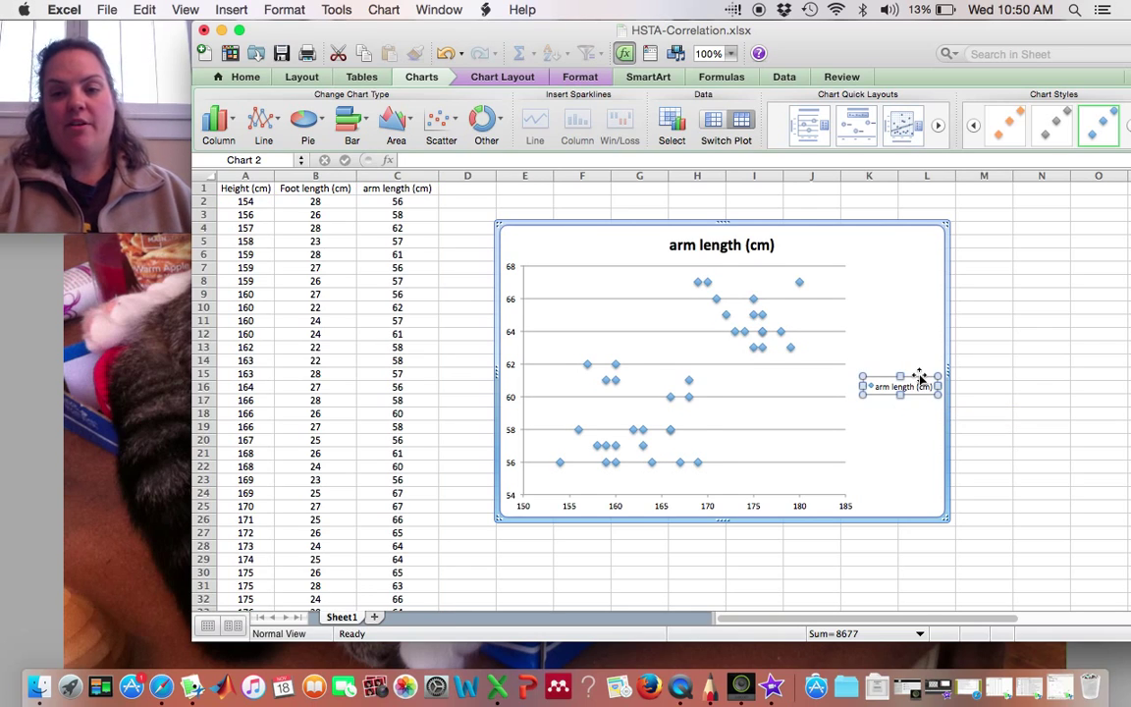
{"action": "key", "text": "Delete"}
{"action": "left_click", "coordinate": [697, 244]}
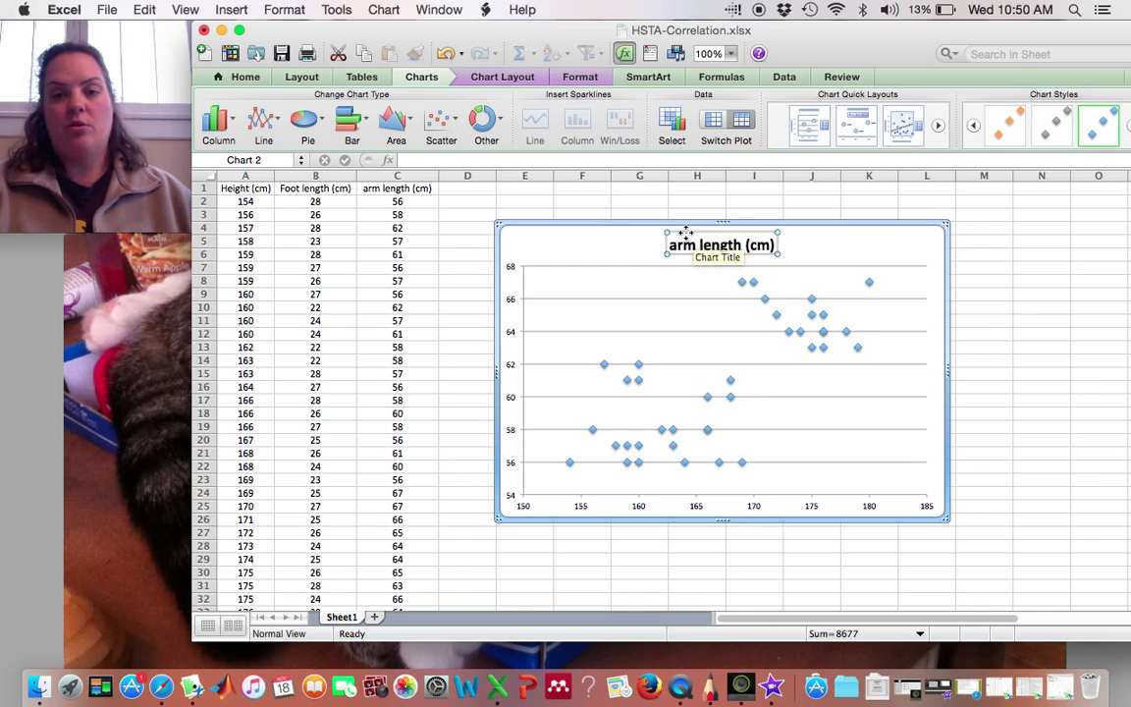
{"action": "key", "text": "BackSpace"}
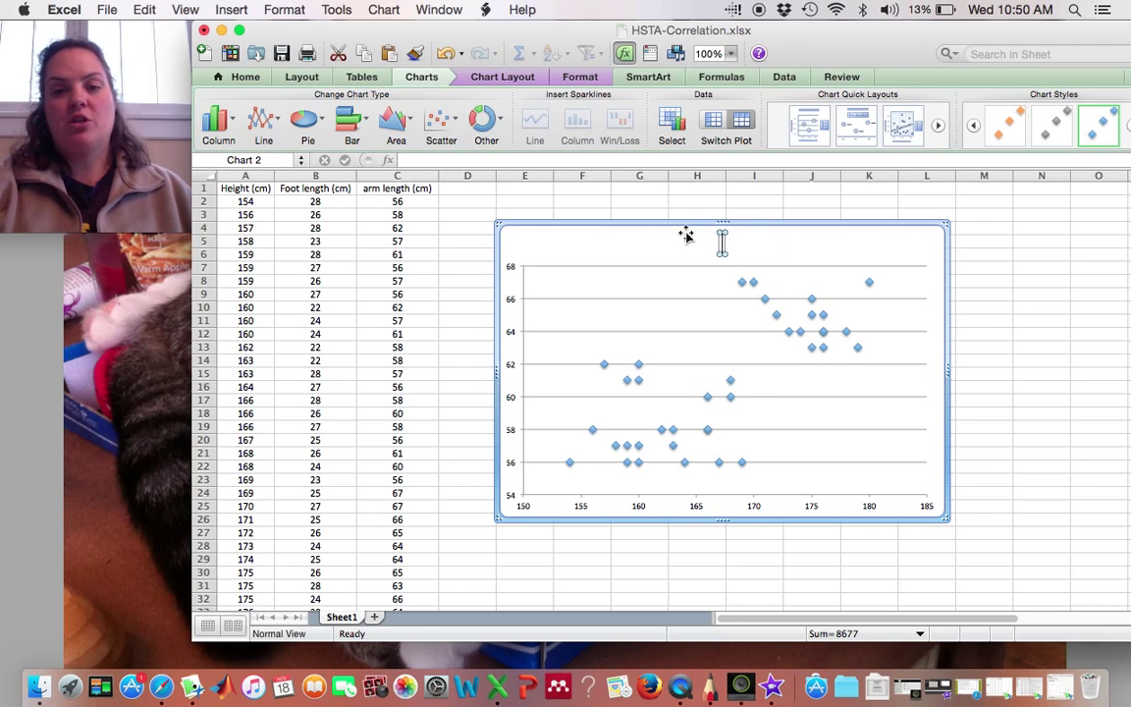
{"action": "left_click", "coordinate": [791, 265]}
{"action": "left_click", "coordinate": [890, 277]}
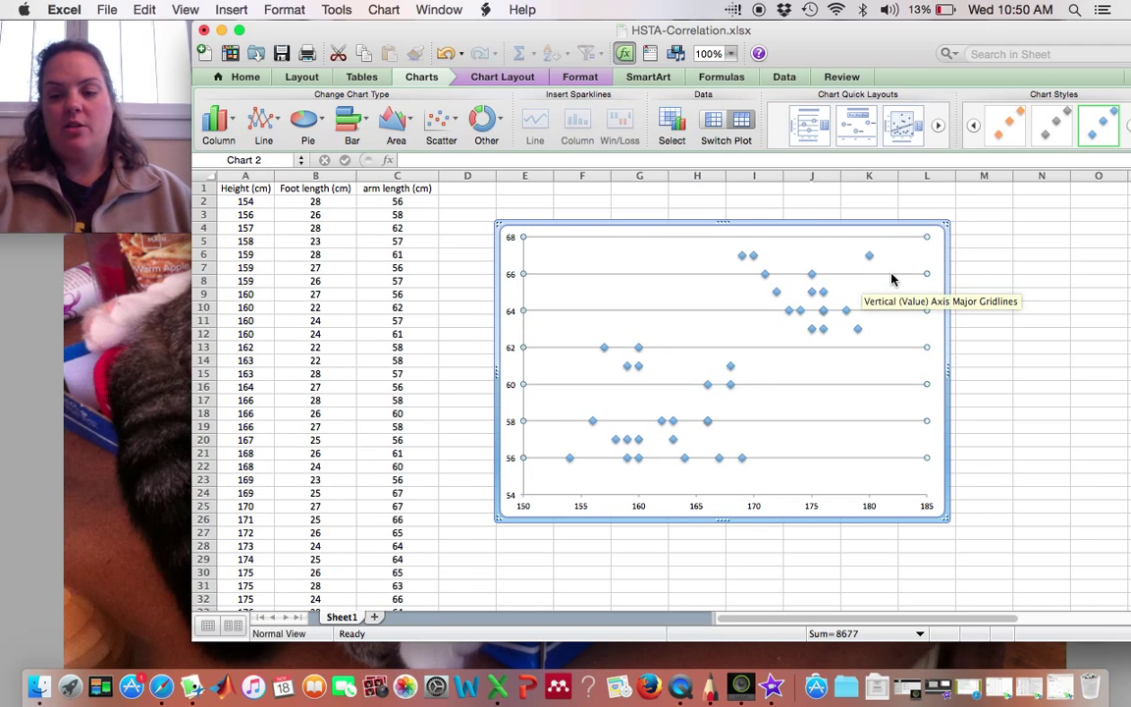
{"action": "key", "text": "Delete"}
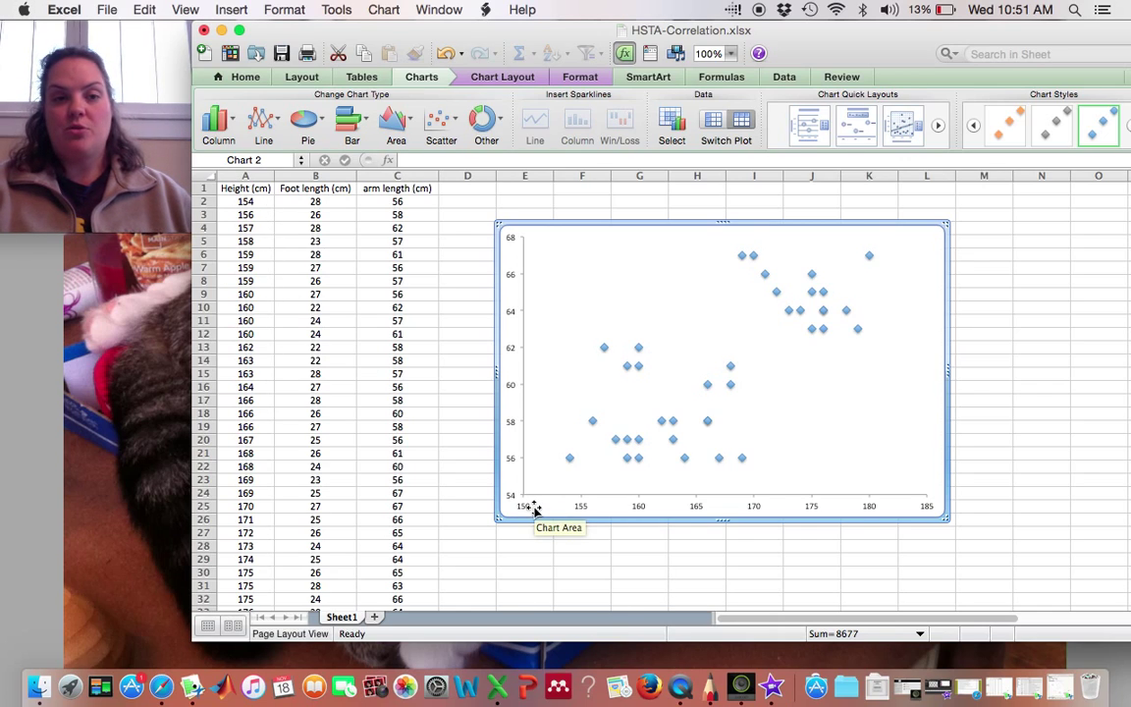
- Add a horizontal axis title below the axis reading 'Height (cm)'
{"action": "left_click", "coordinate": [512, 76]}
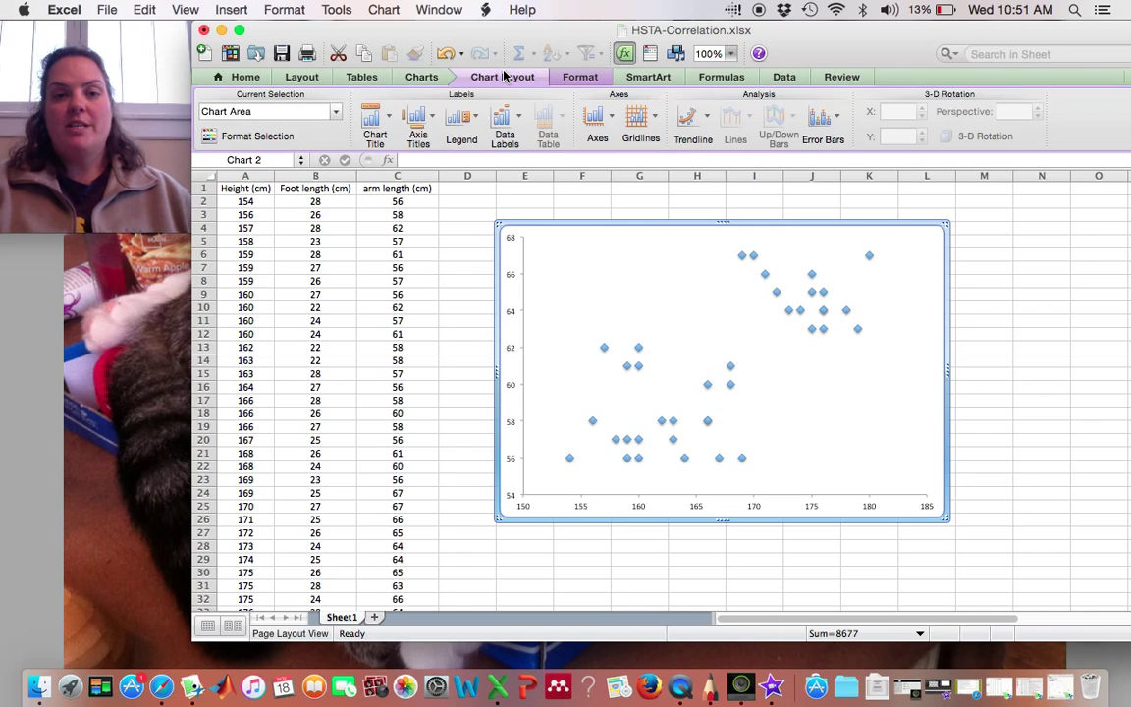
{"action": "left_click", "coordinate": [412, 116]}
{"action": "mouse_move", "coordinate": [471, 144]}
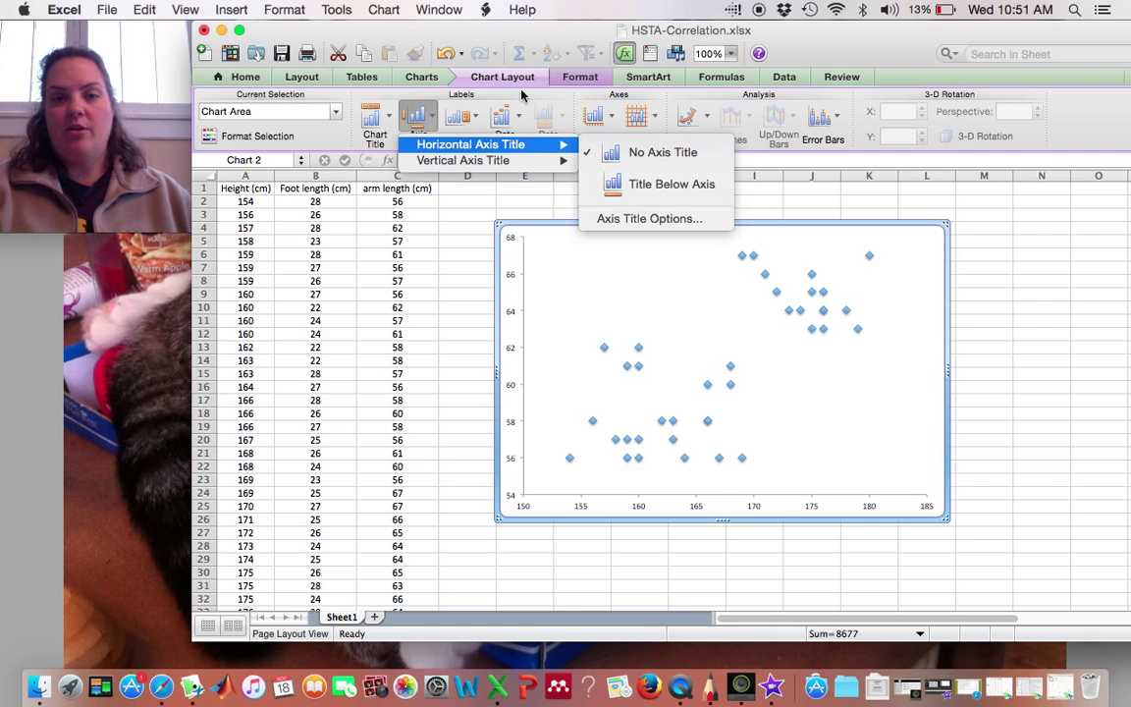
{"action": "left_click", "coordinate": [452, 76]}
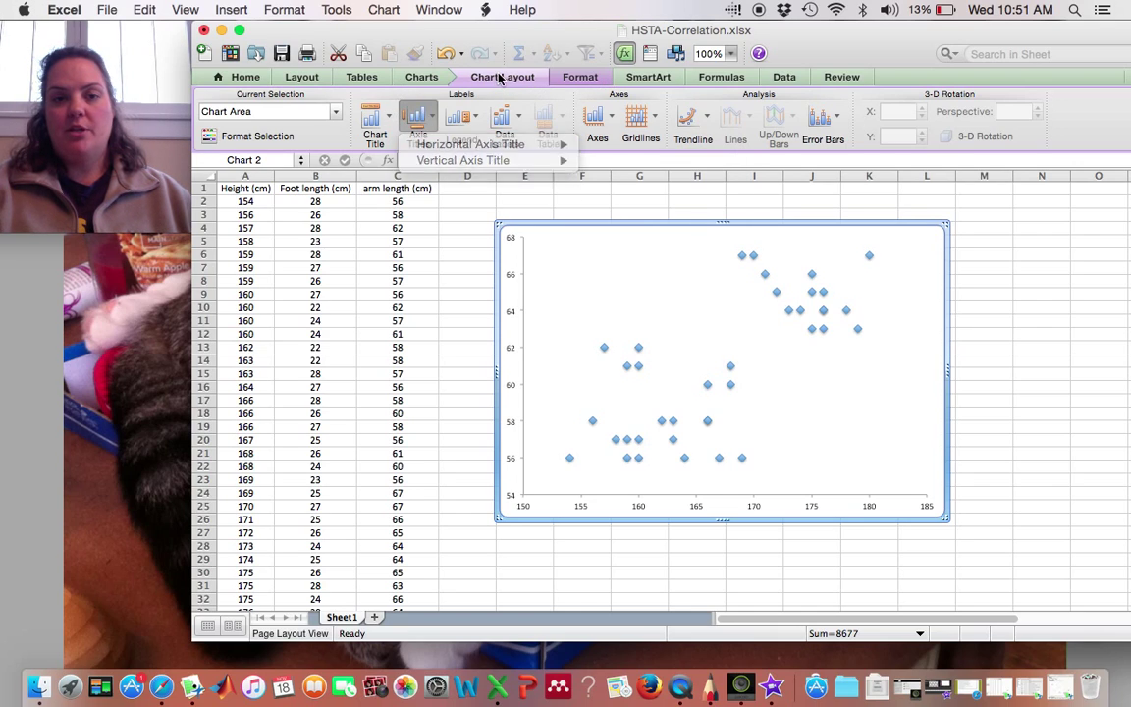
{"action": "left_click", "coordinate": [435, 118]}
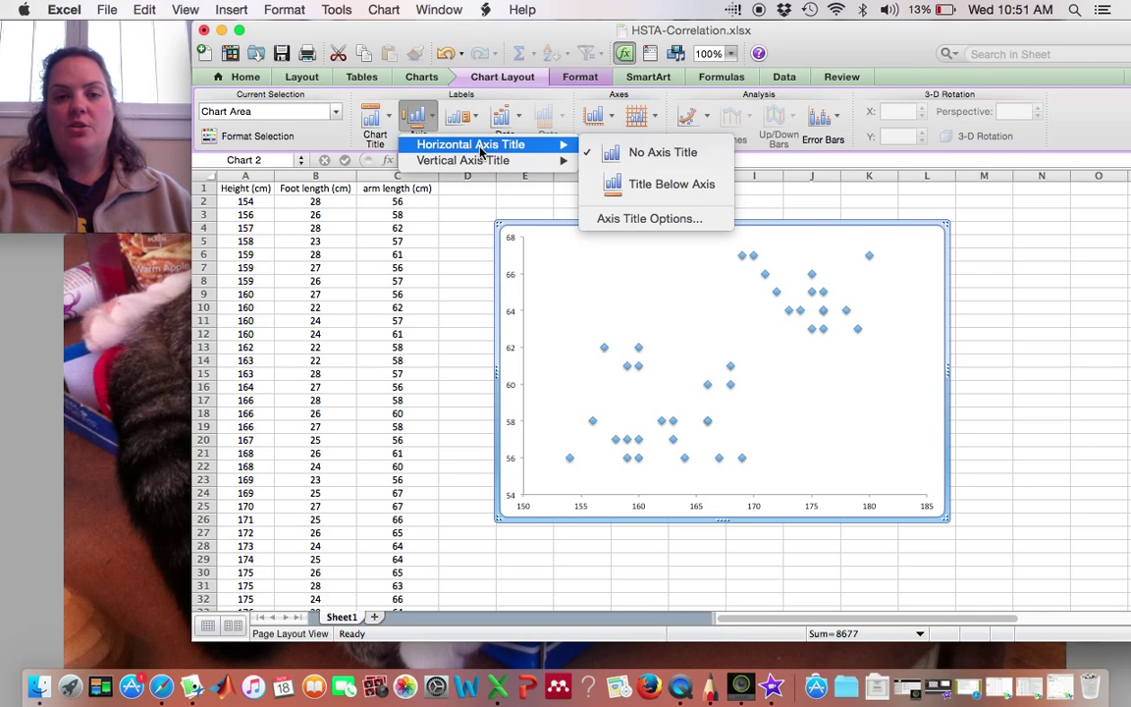
{"action": "left_click", "coordinate": [672, 185]}
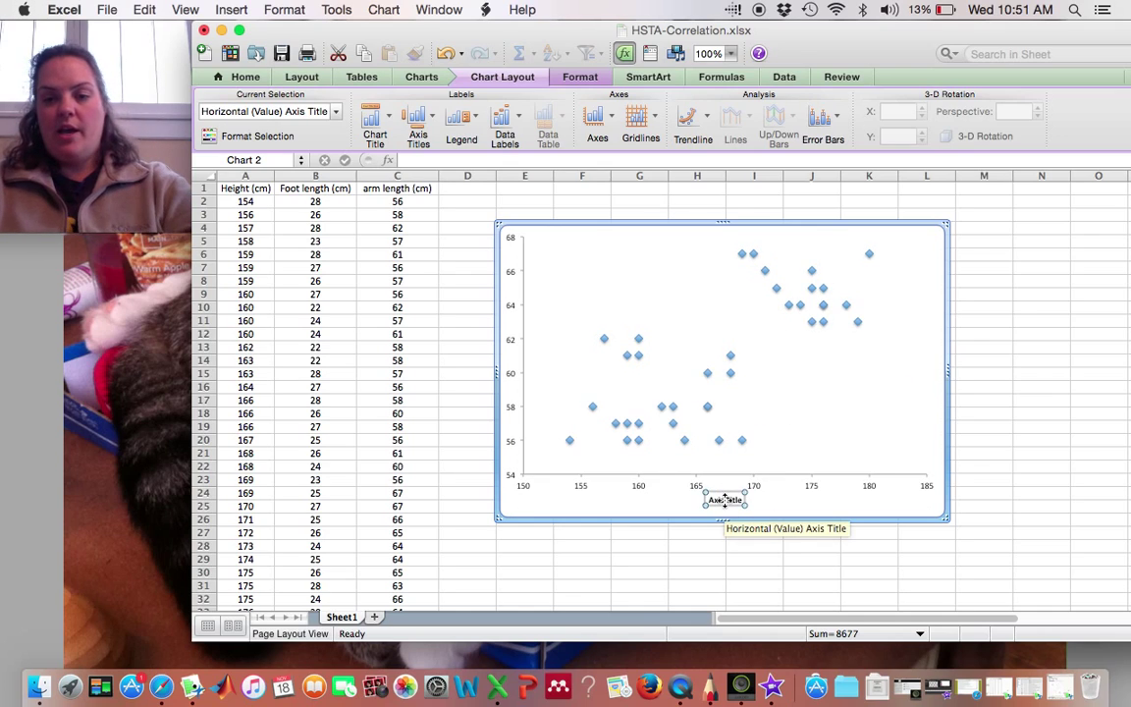
{"action": "left_click", "coordinate": [724, 501]}
{"action": "type", "text": "H"}
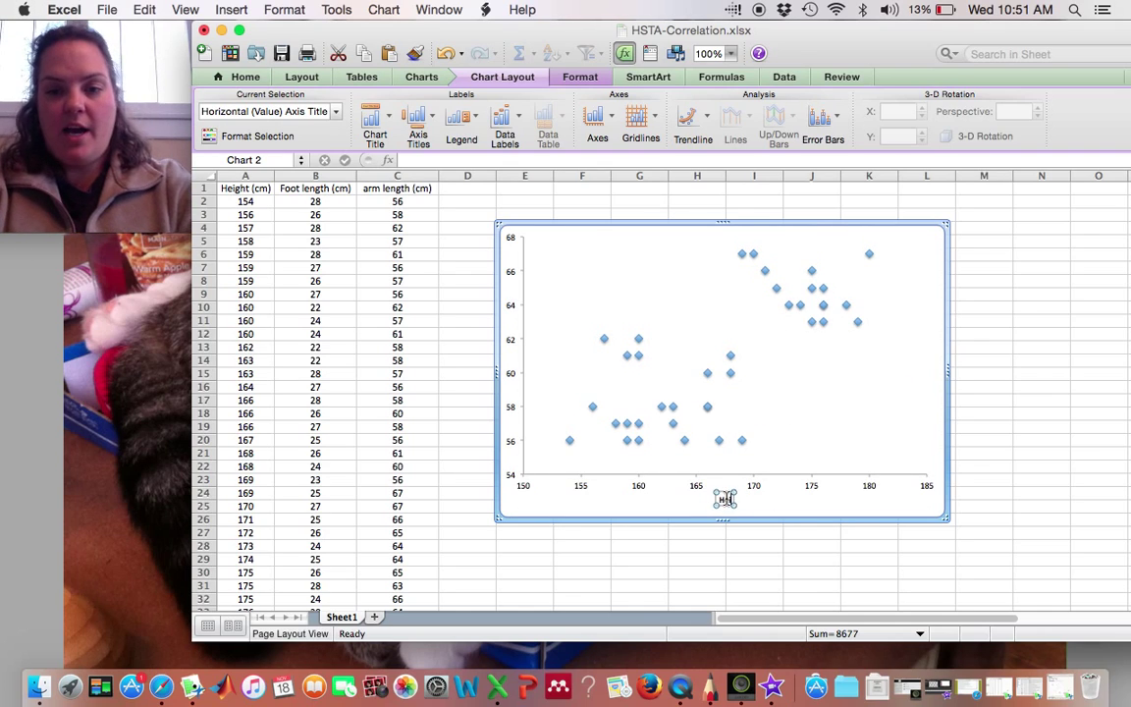
{"action": "type", "text": "eight (cm)"}
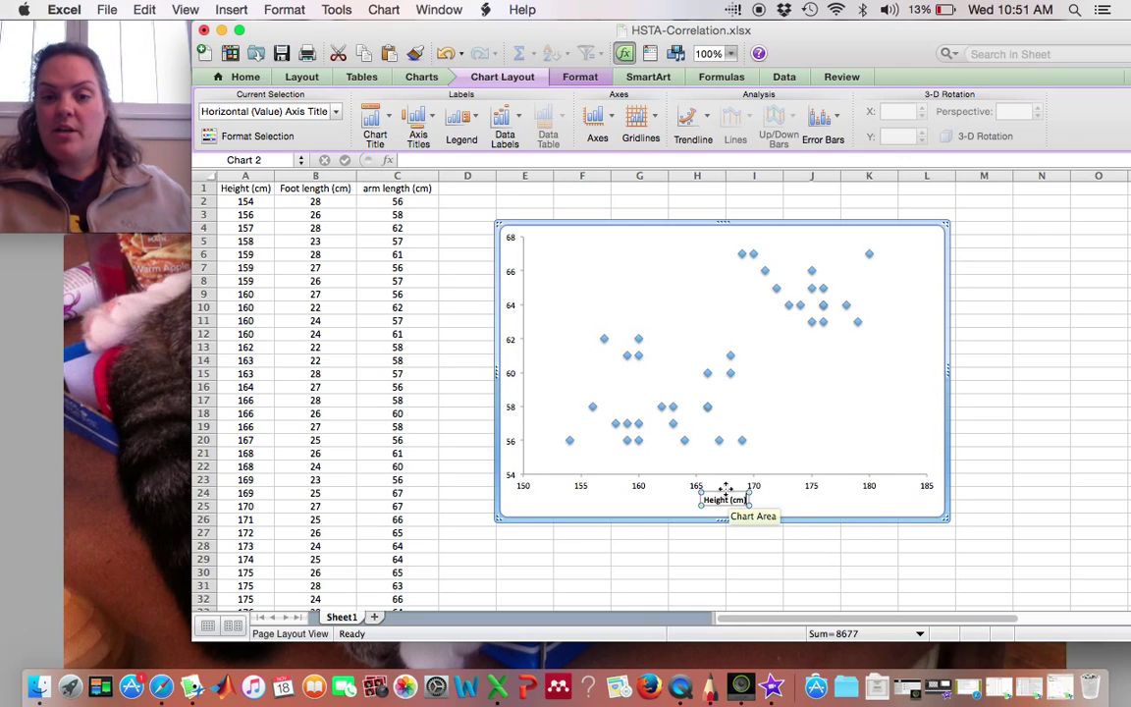
- Enlarge the 'Height (cm)' axis title to 14 pt
{"action": "left_click", "coordinate": [241, 75]}
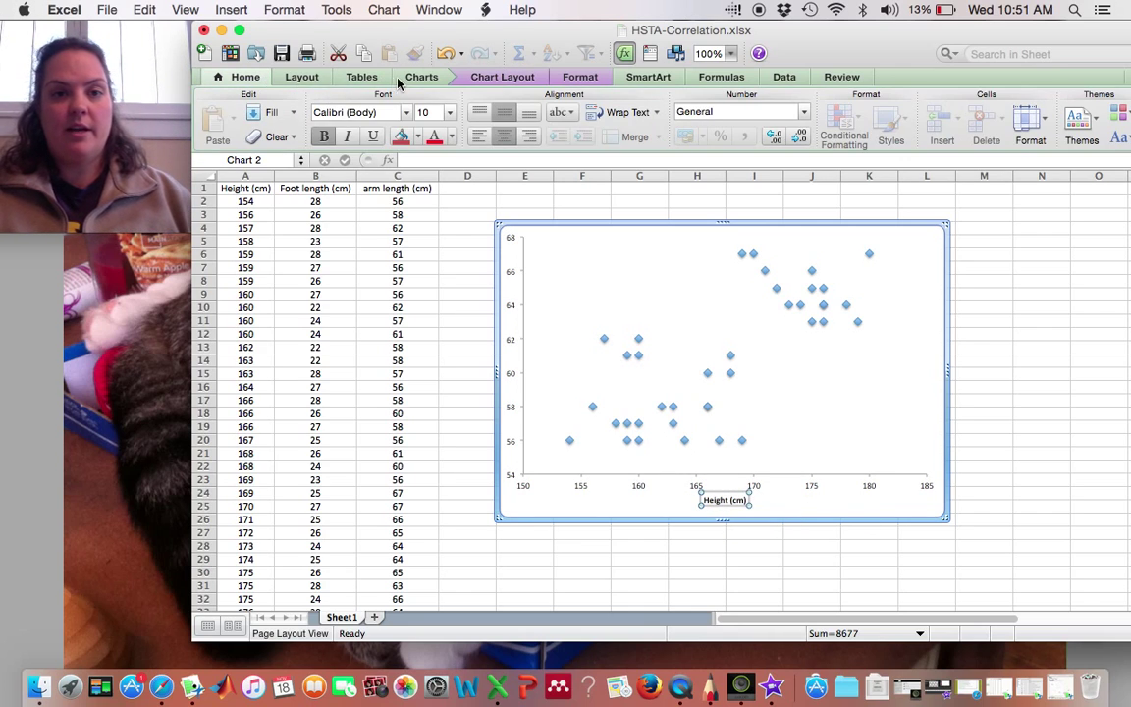
{"action": "left_click", "coordinate": [449, 112]}
{"action": "left_click", "coordinate": [432, 235]}
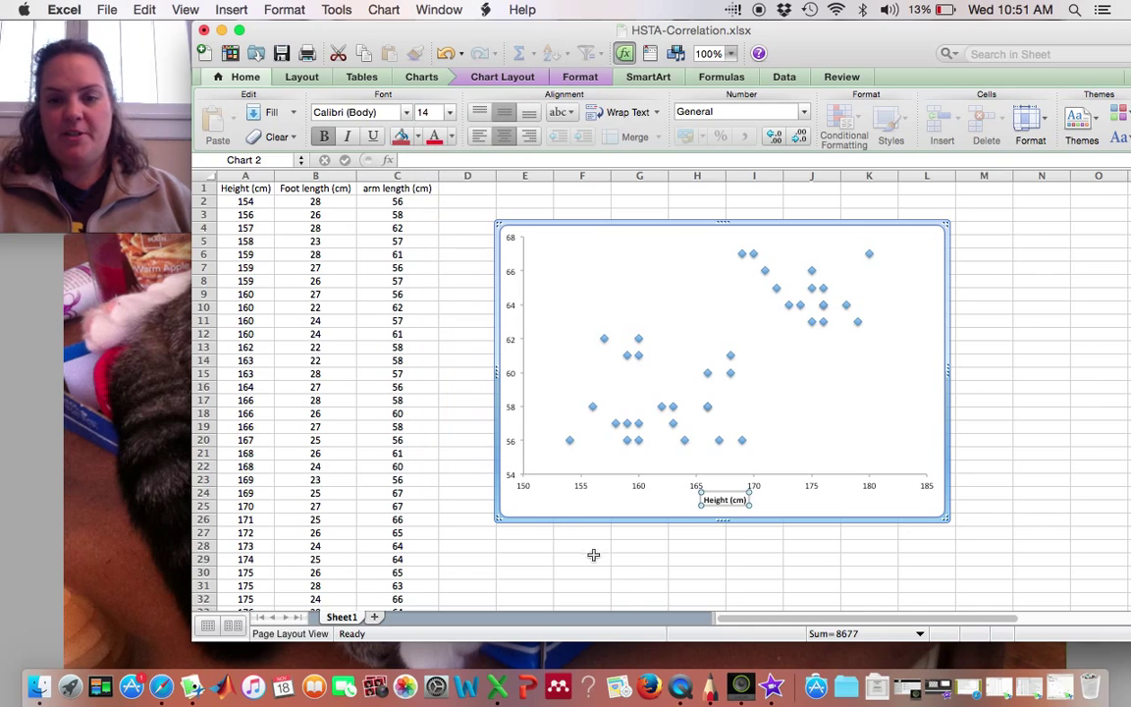
{"action": "left_click", "coordinate": [811, 559]}
{"action": "left_click", "coordinate": [814, 487]}
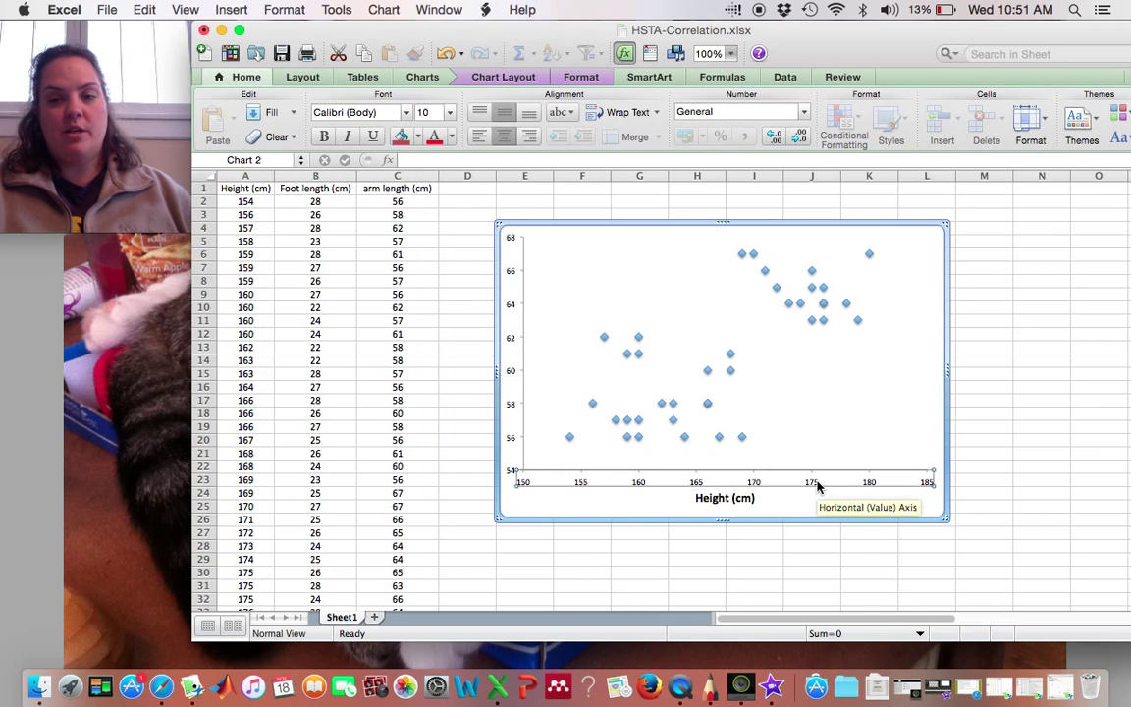
- Set the horizontal axis number labels (150–185) to a 12 pt font
{"action": "double_click", "coordinate": [813, 483]}
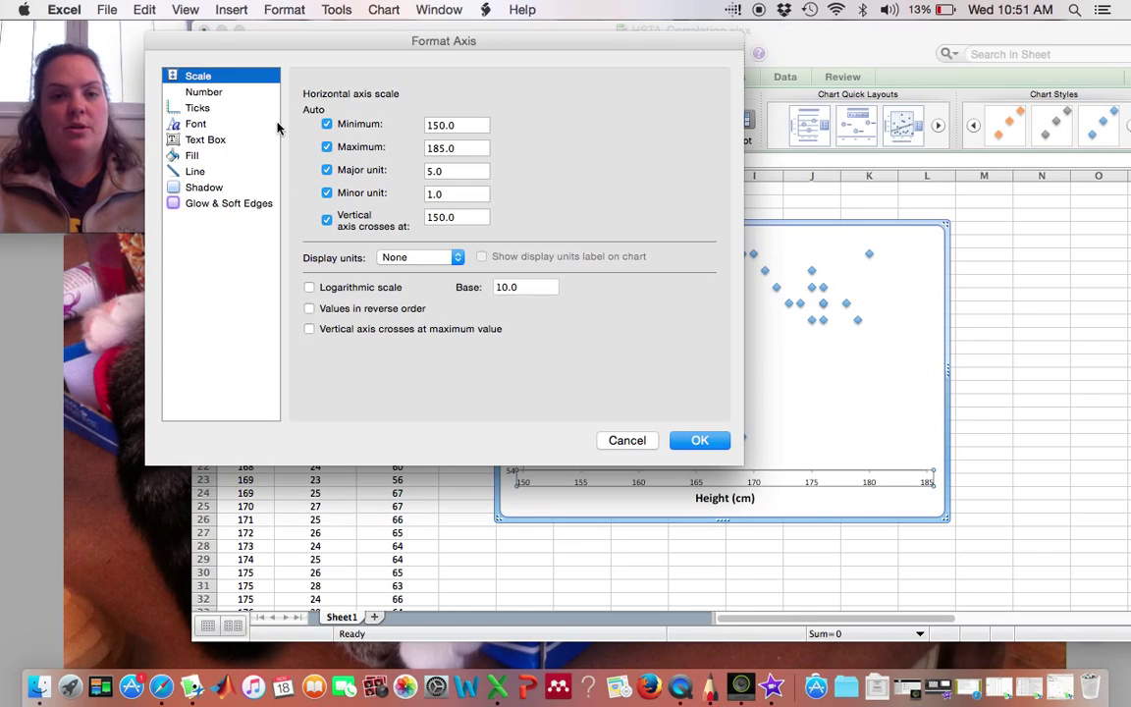
{"action": "left_click", "coordinate": [203, 92]}
{"action": "left_click", "coordinate": [197, 126]}
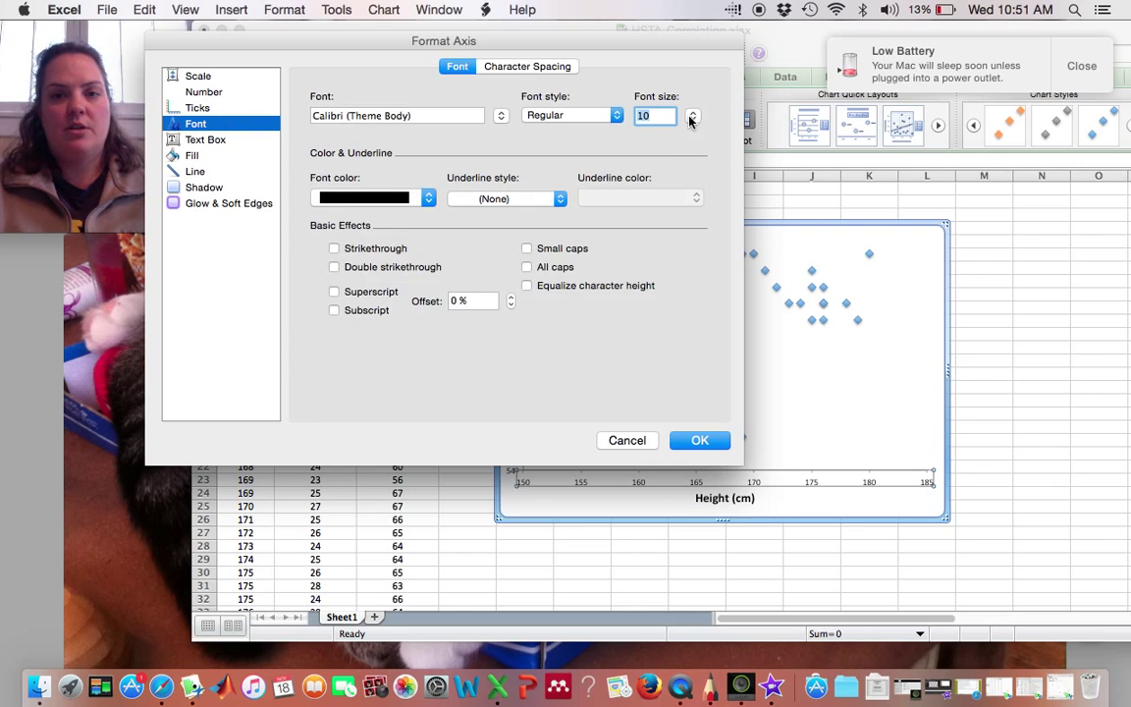
{"action": "left_click", "coordinate": [694, 118]}
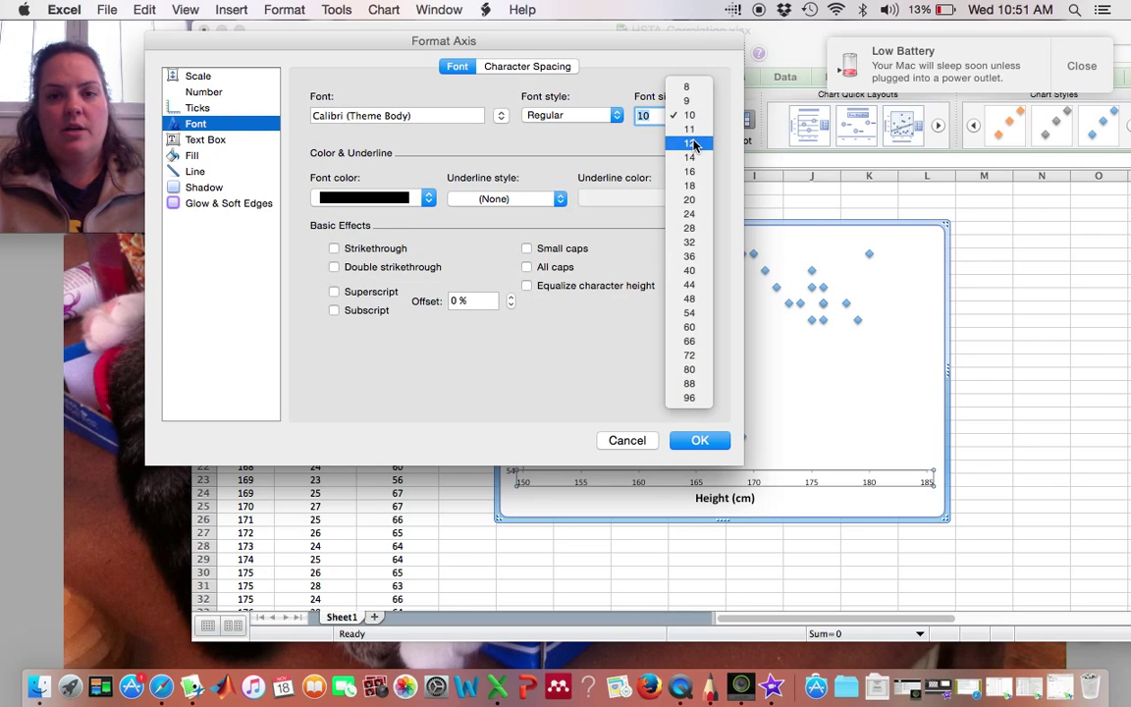
{"action": "left_click", "coordinate": [694, 144]}
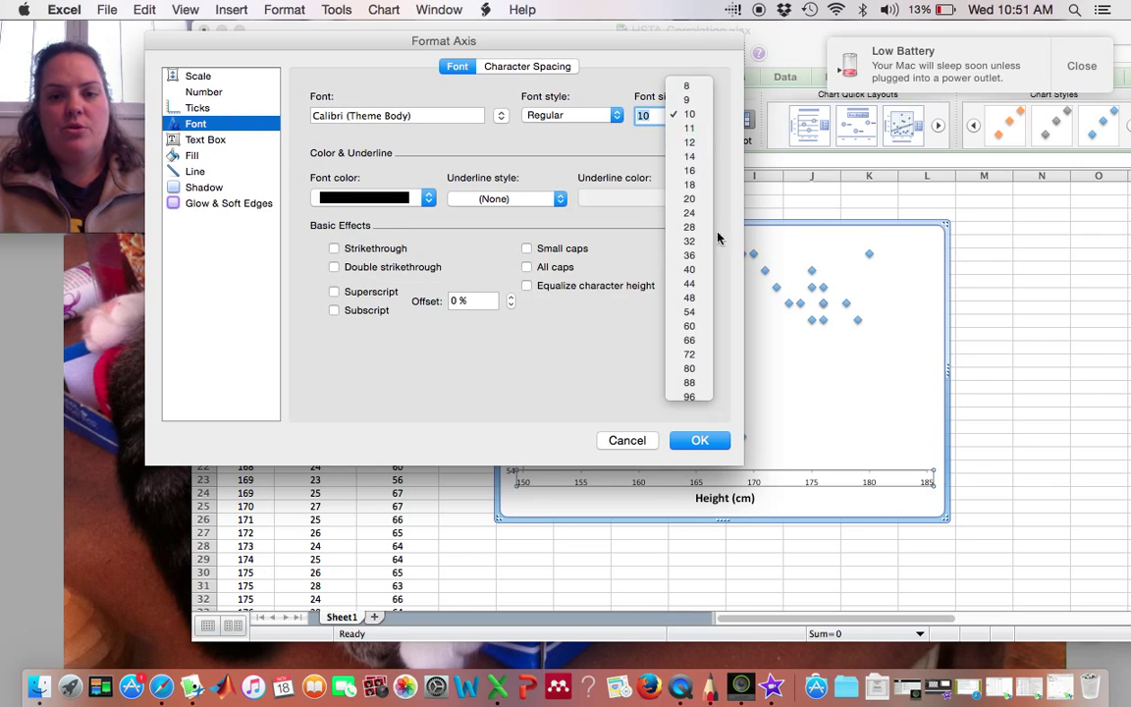
{"action": "left_click", "coordinate": [698, 442]}
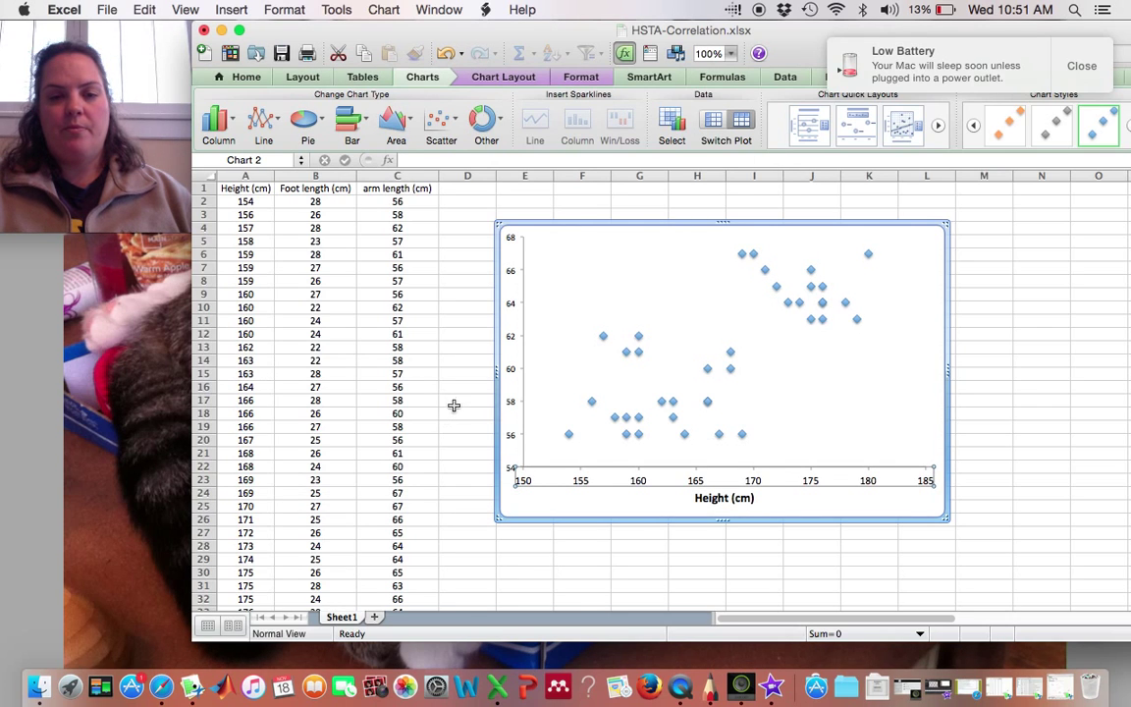
- Add a rotated vertical axis title 'Arm length (cm)' at size 14
{"action": "left_click", "coordinate": [505, 78]}
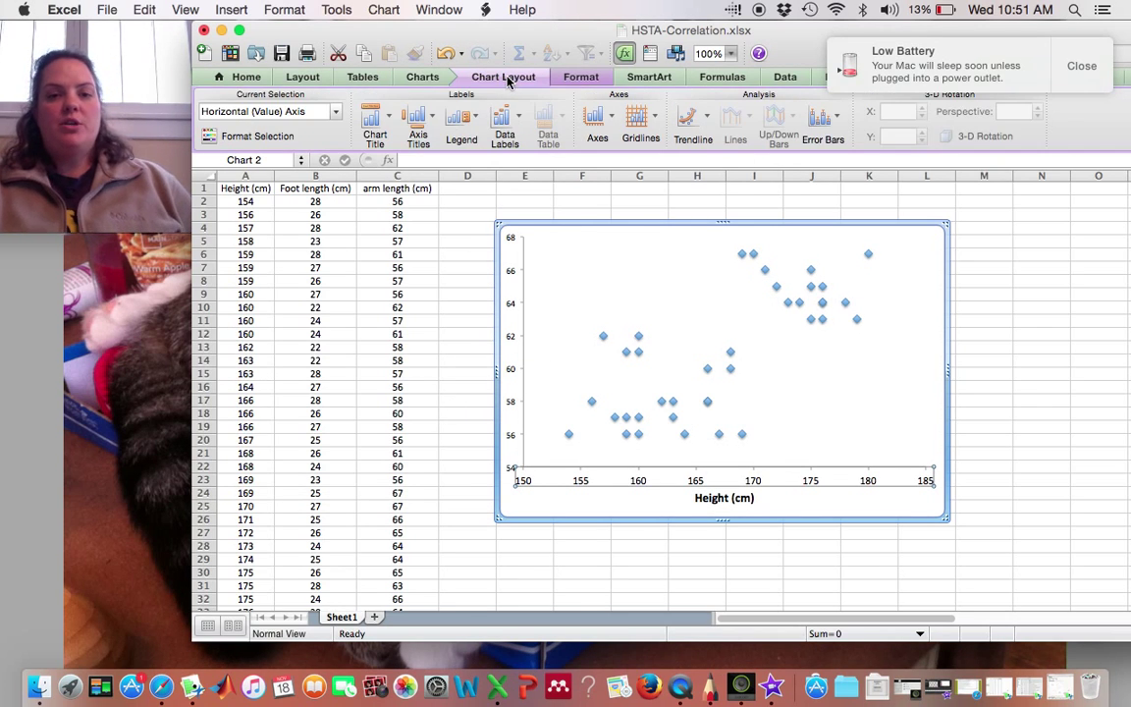
{"action": "left_click", "coordinate": [432, 118]}
{"action": "mouse_move", "coordinate": [461, 160]}
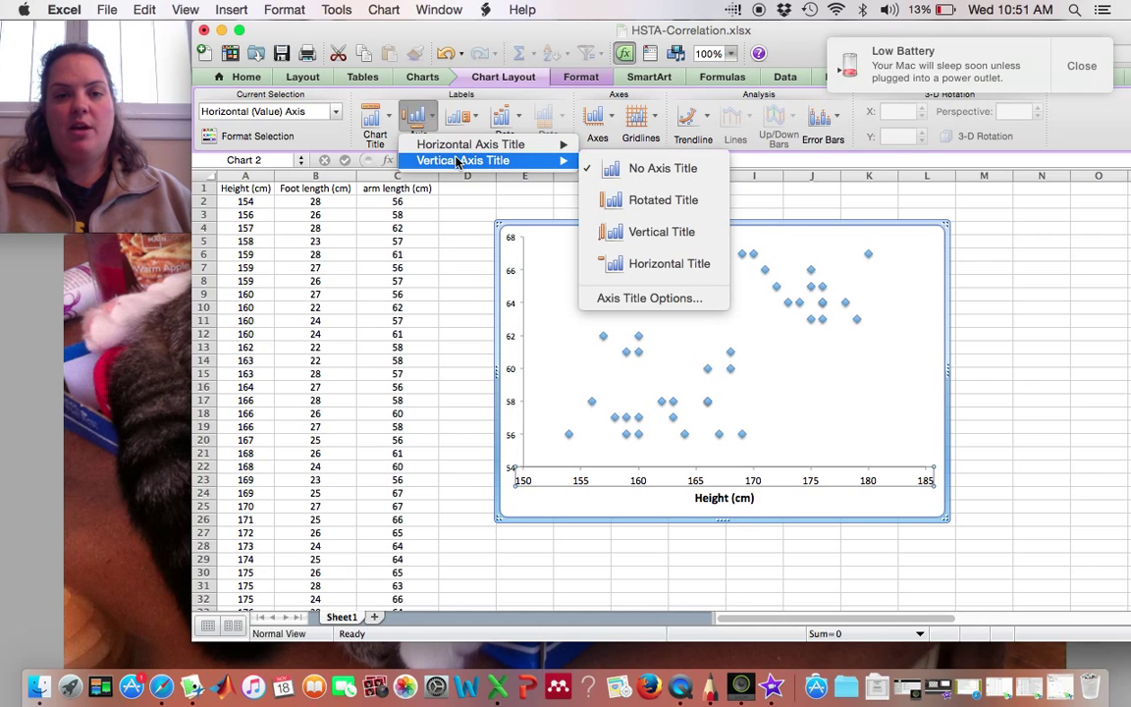
{"action": "left_click", "coordinate": [648, 202]}
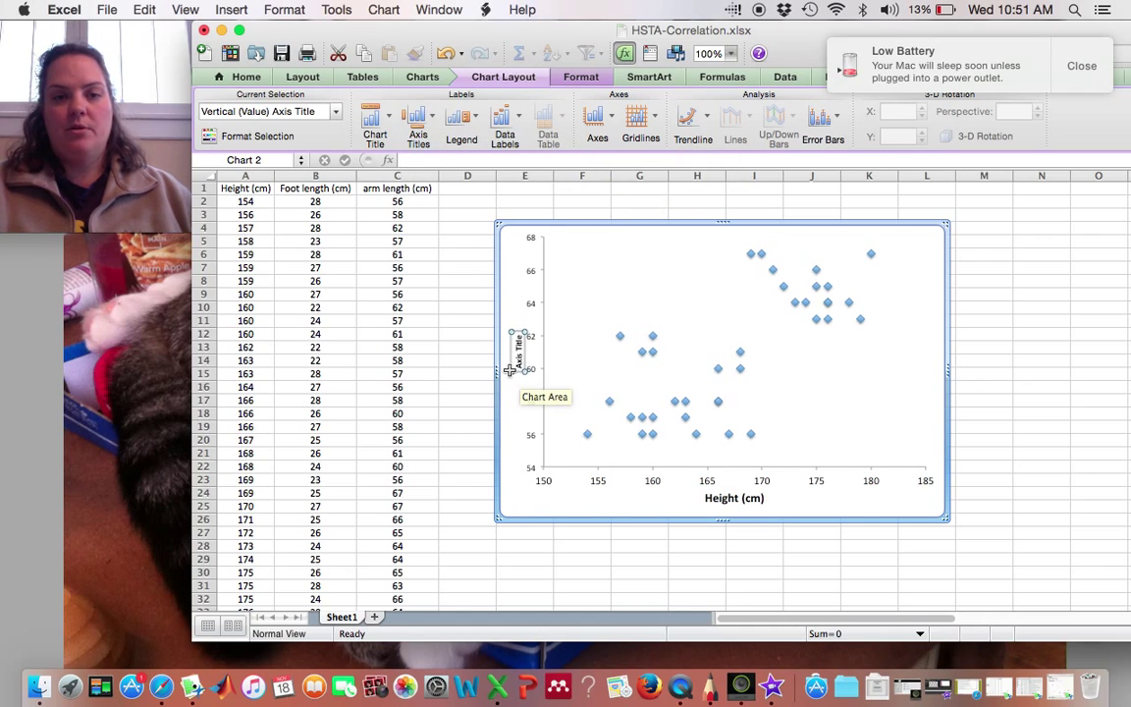
{"action": "left_click", "coordinate": [520, 348]}
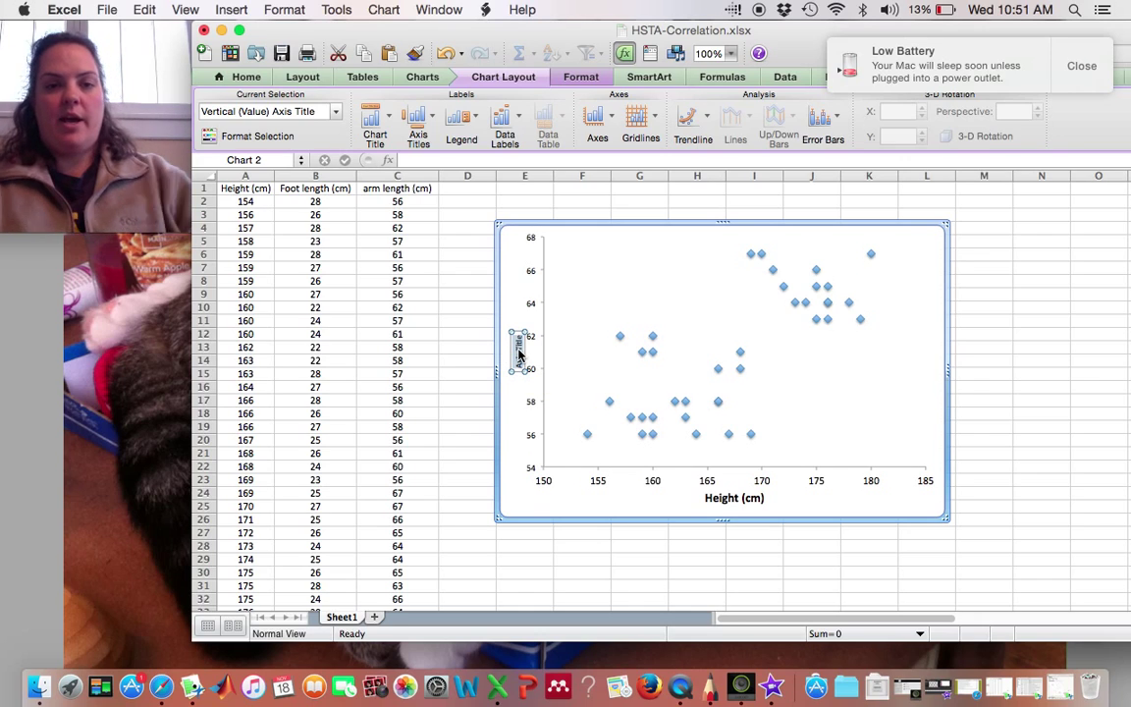
{"action": "left_click_drag", "start_coordinate": [519, 364], "coordinate": [519, 337]}
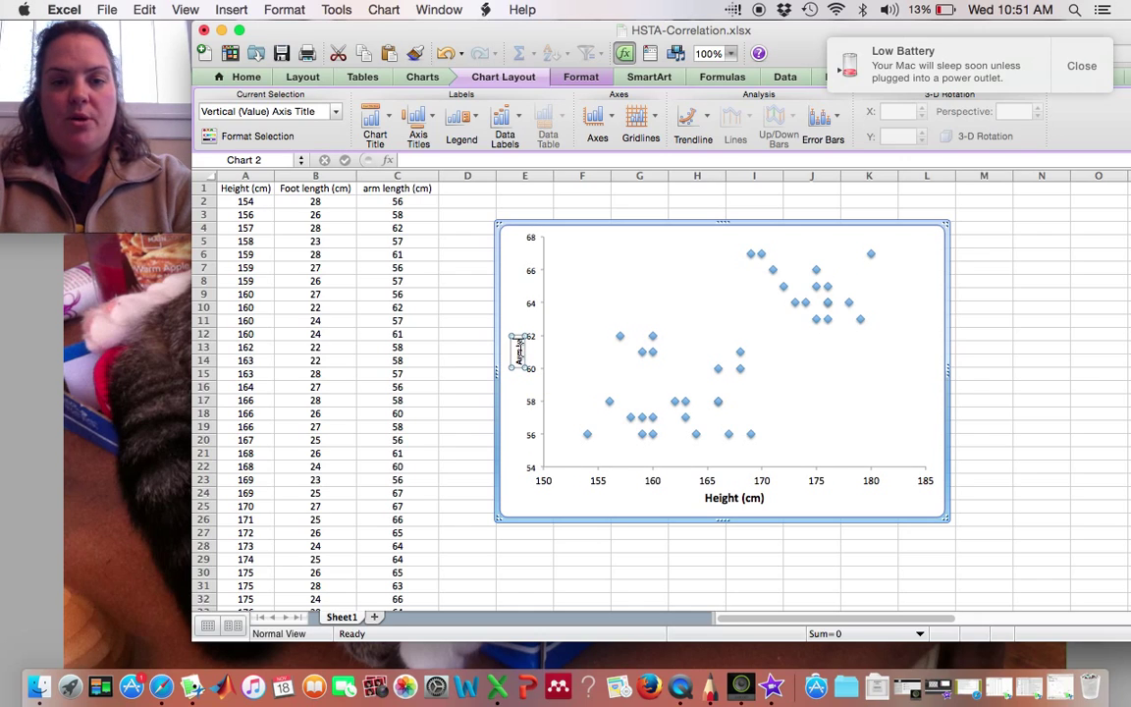
{"action": "type", "text": "Arm length (cm)"}
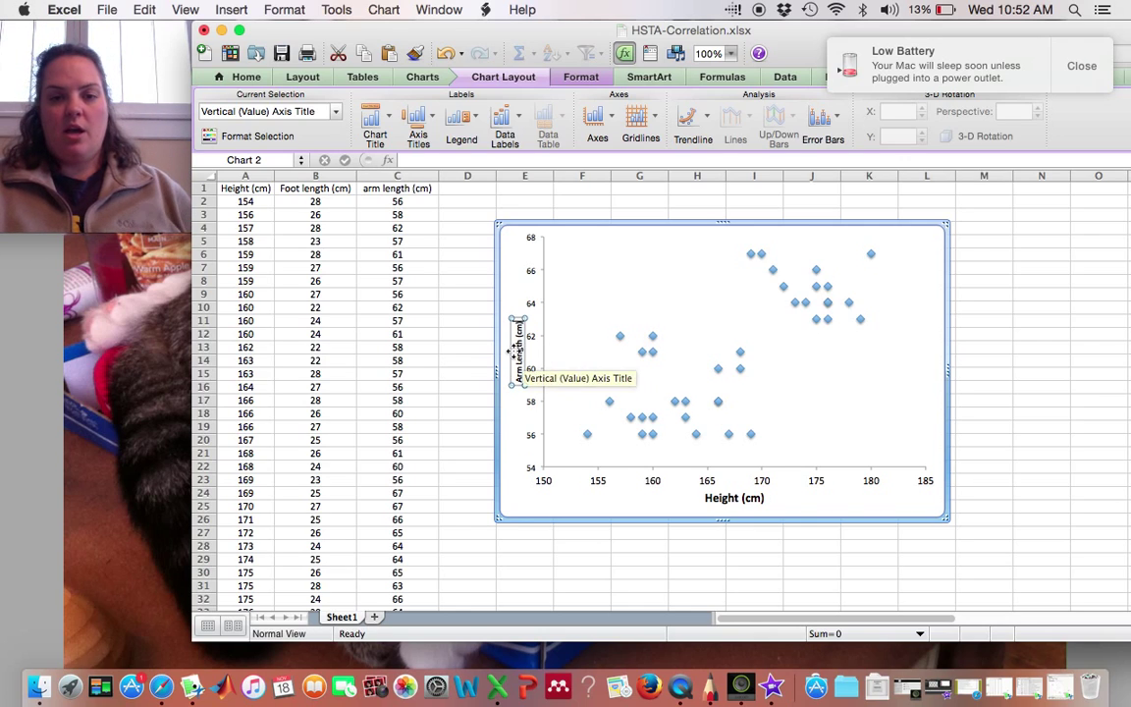
{"action": "left_click", "coordinate": [245, 78]}
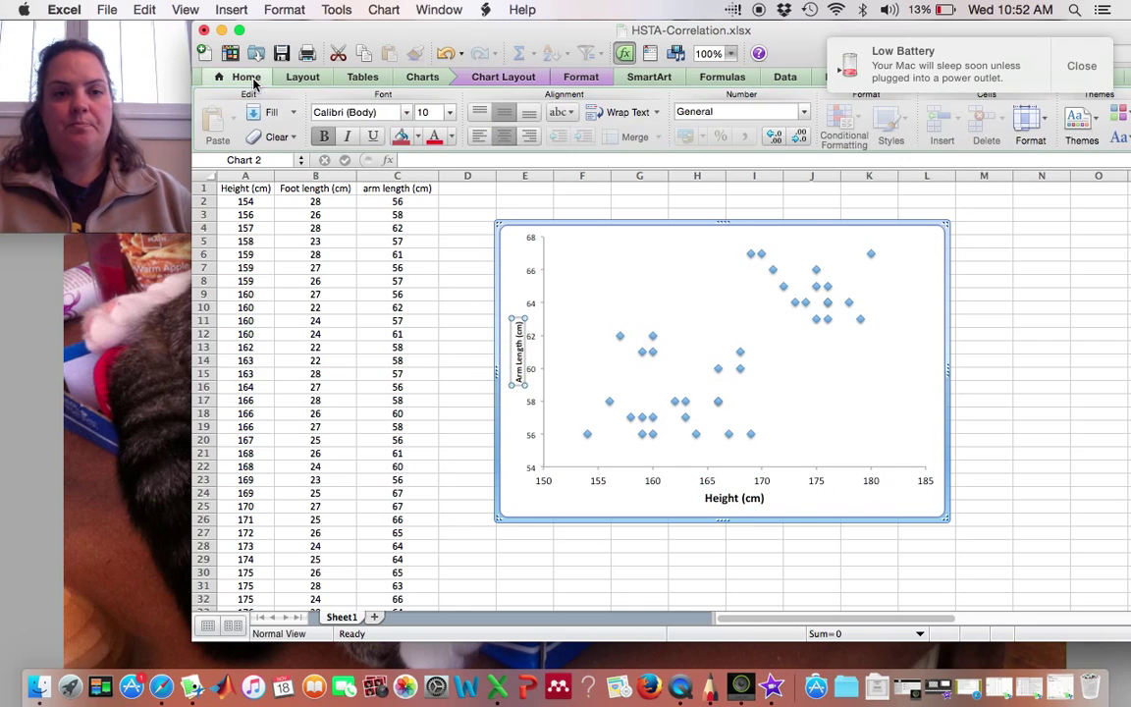
{"action": "left_click", "coordinate": [451, 114]}
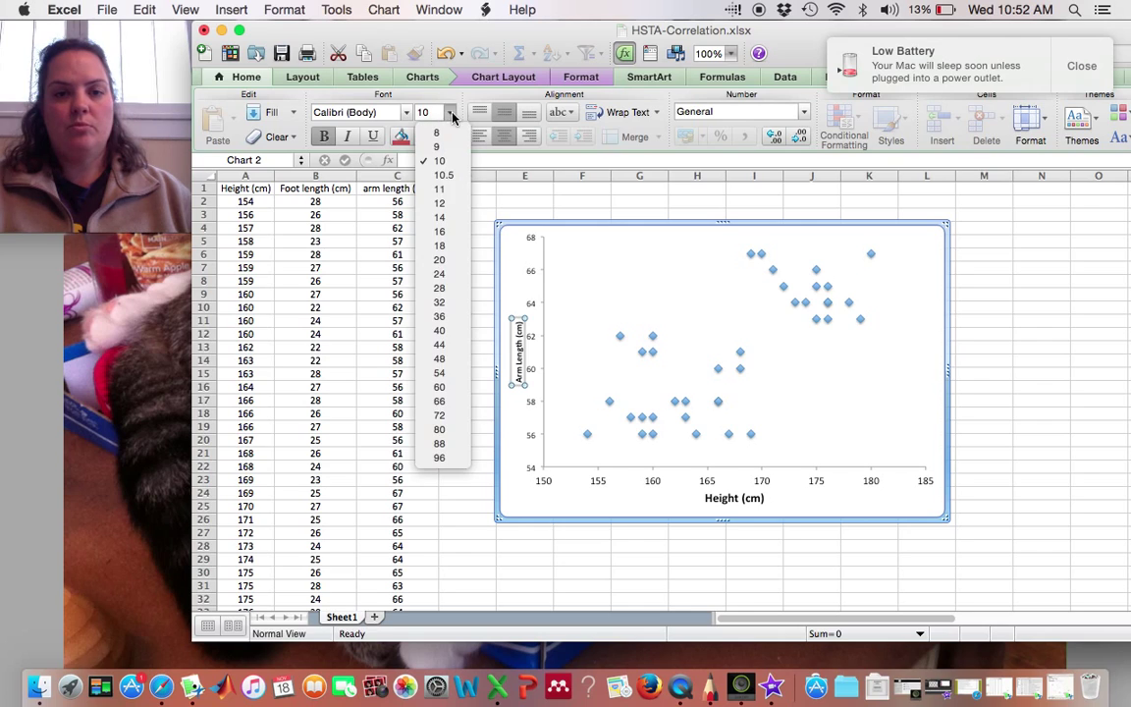
{"action": "left_click", "coordinate": [439, 217]}
- Set the vertical axis number labels (54–68) to a 12 pt font
{"action": "left_click", "coordinate": [535, 274]}
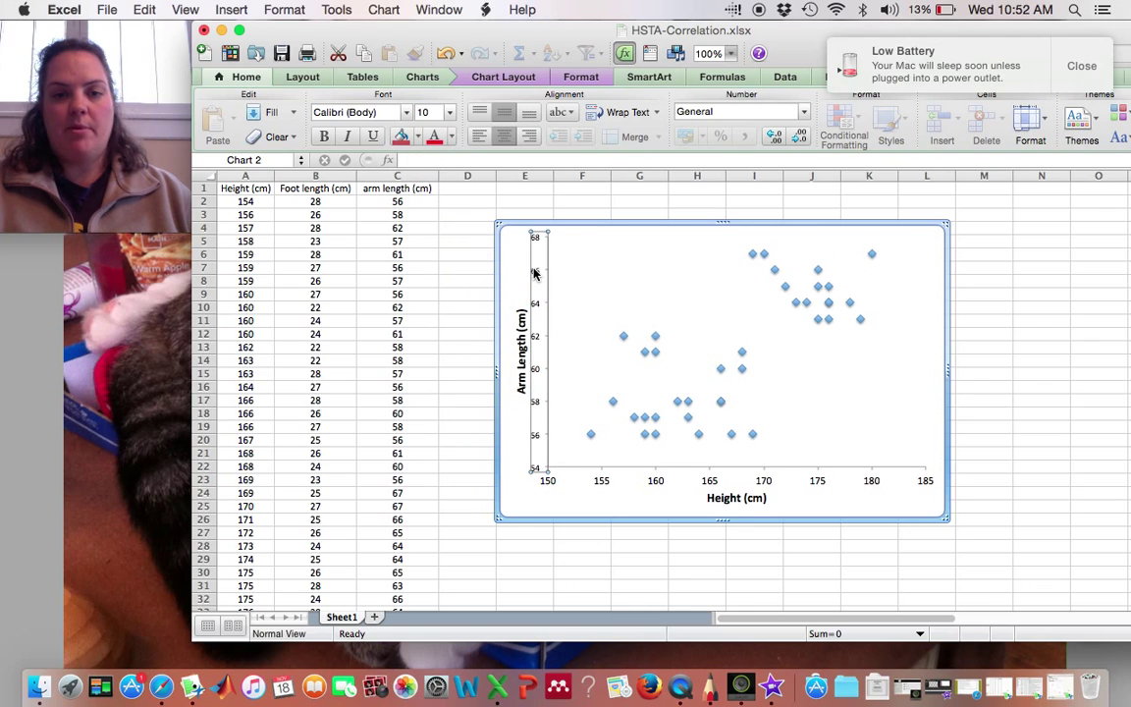
{"action": "left_click", "coordinate": [407, 139]}
{"action": "left_click", "coordinate": [689, 116]}
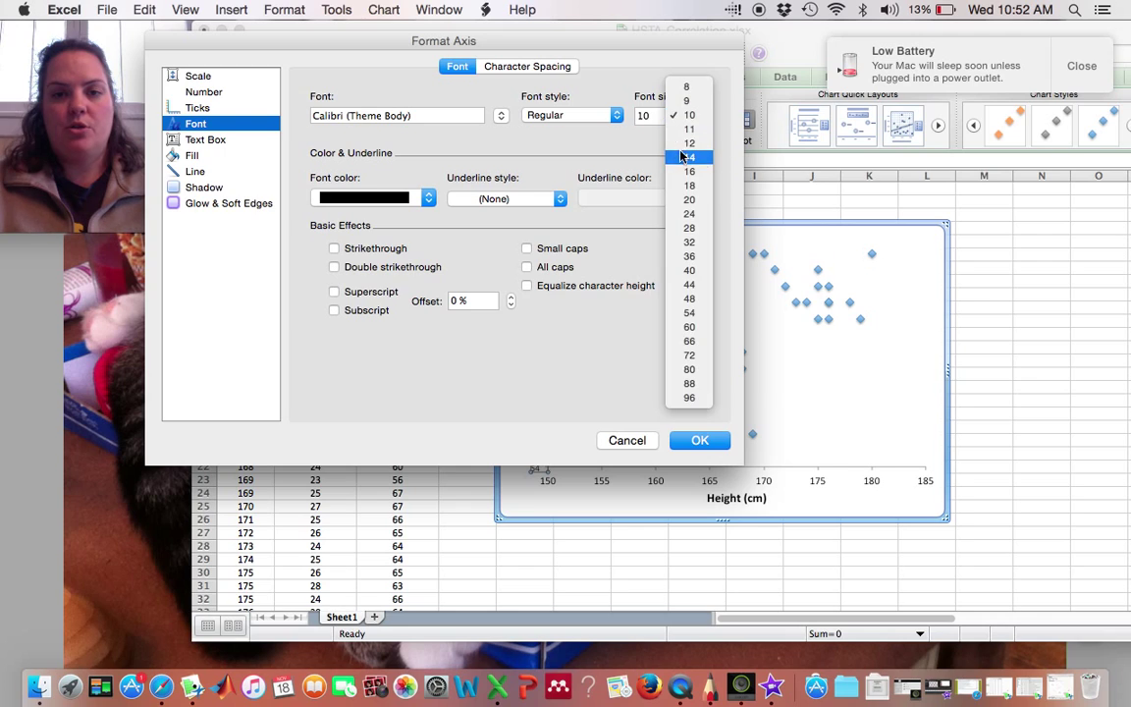
{"action": "left_click", "coordinate": [689, 144]}
{"action": "left_click", "coordinate": [699, 439]}
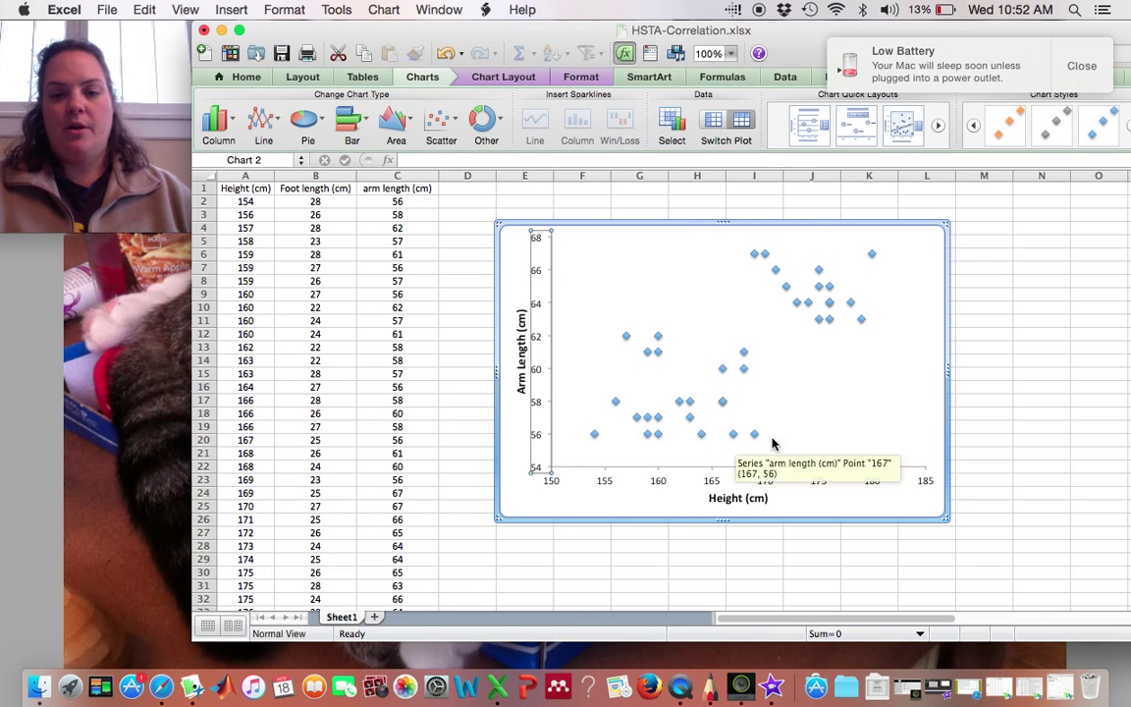
{"action": "left_click", "coordinate": [989, 367]}
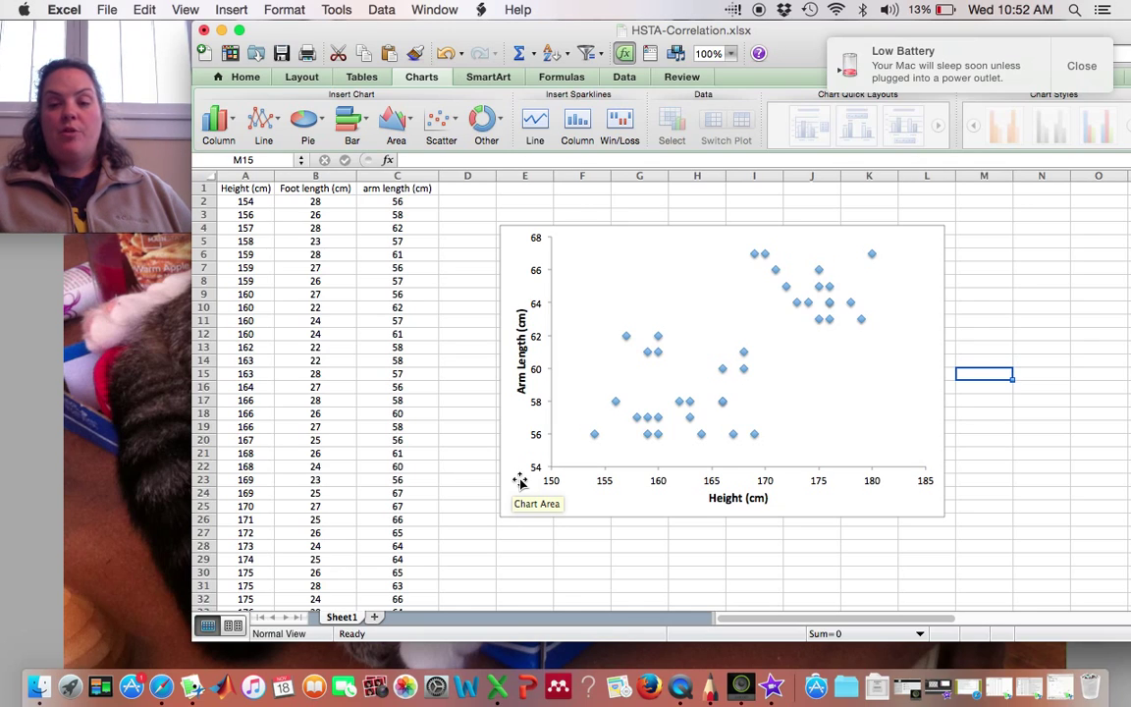
{"action": "left_click", "coordinate": [964, 55]}
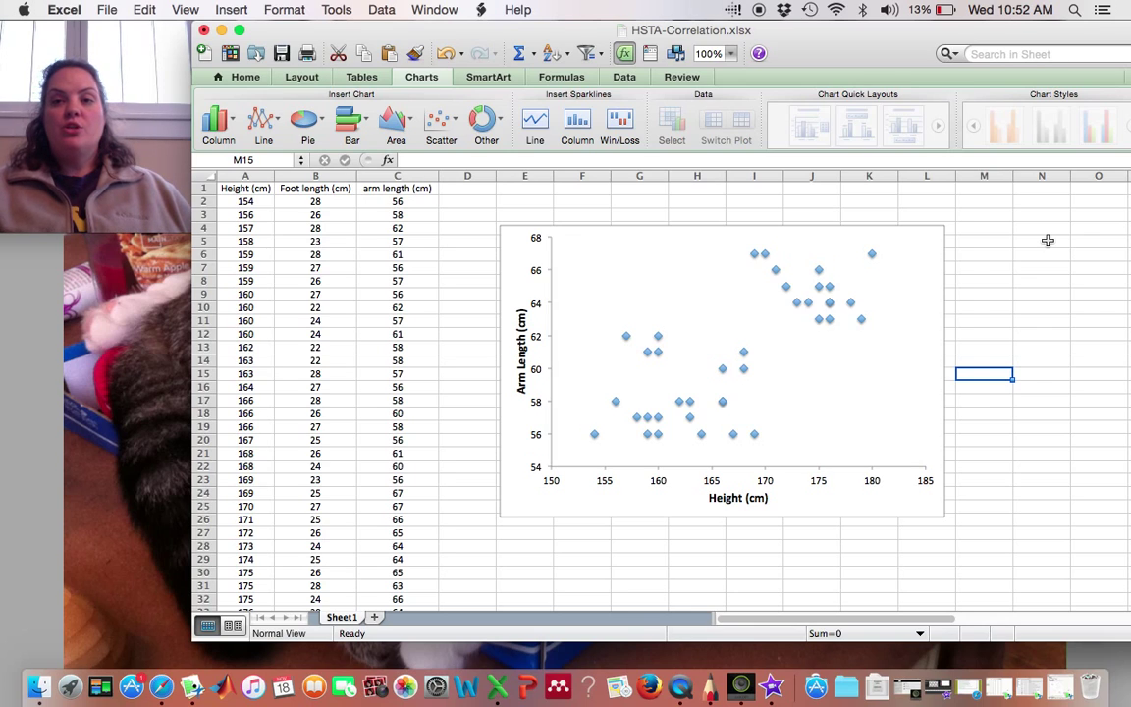
{"action": "left_click_drag", "start_coordinate": [785, 35], "coordinate": [732, 36]}
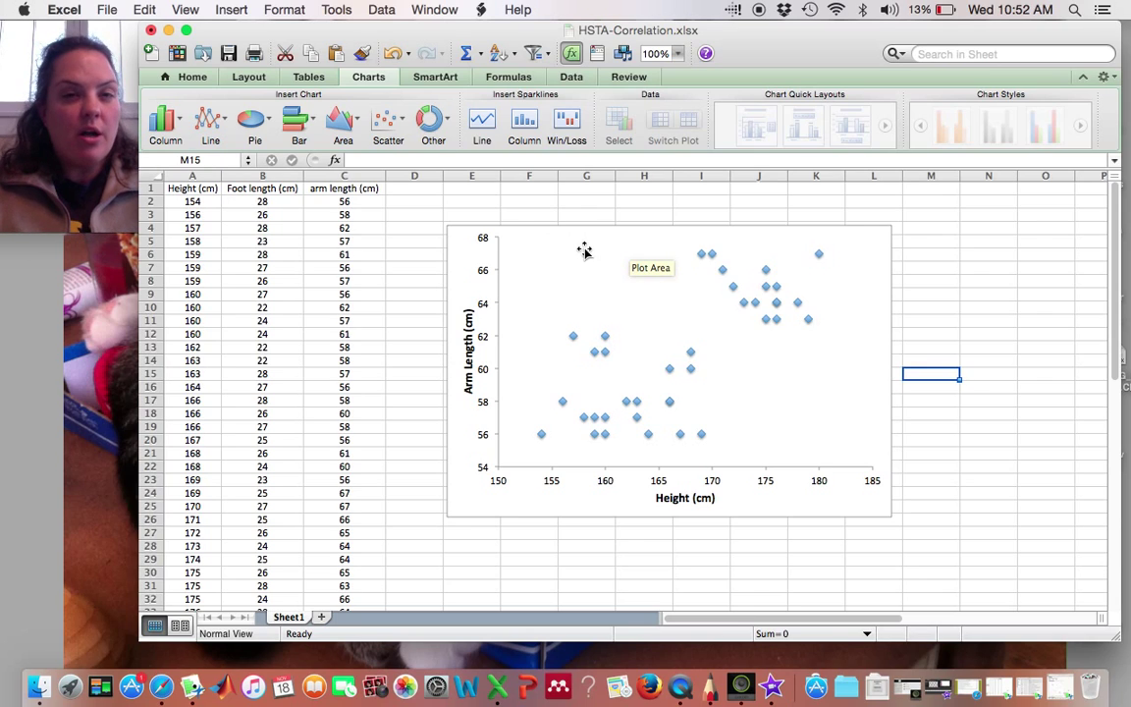
{"action": "left_click", "coordinate": [525, 243]}
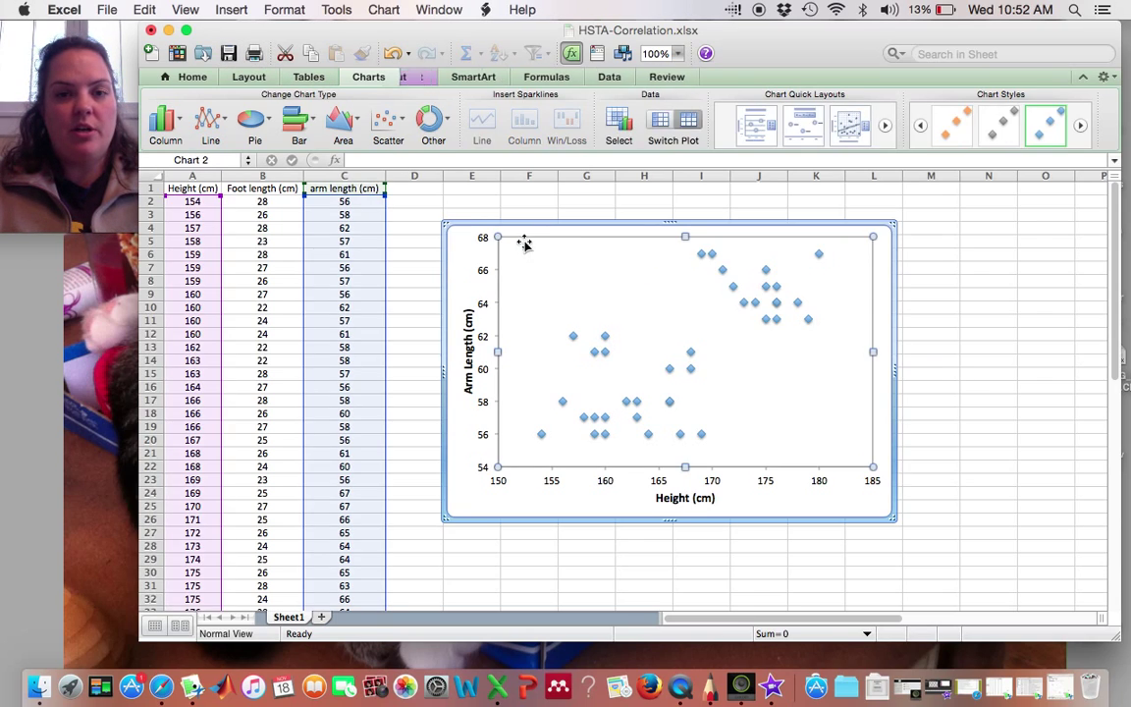
- Insert a text box in the chart's upper-left area and type the 'r =' label
{"action": "left_click", "coordinate": [232, 10]}
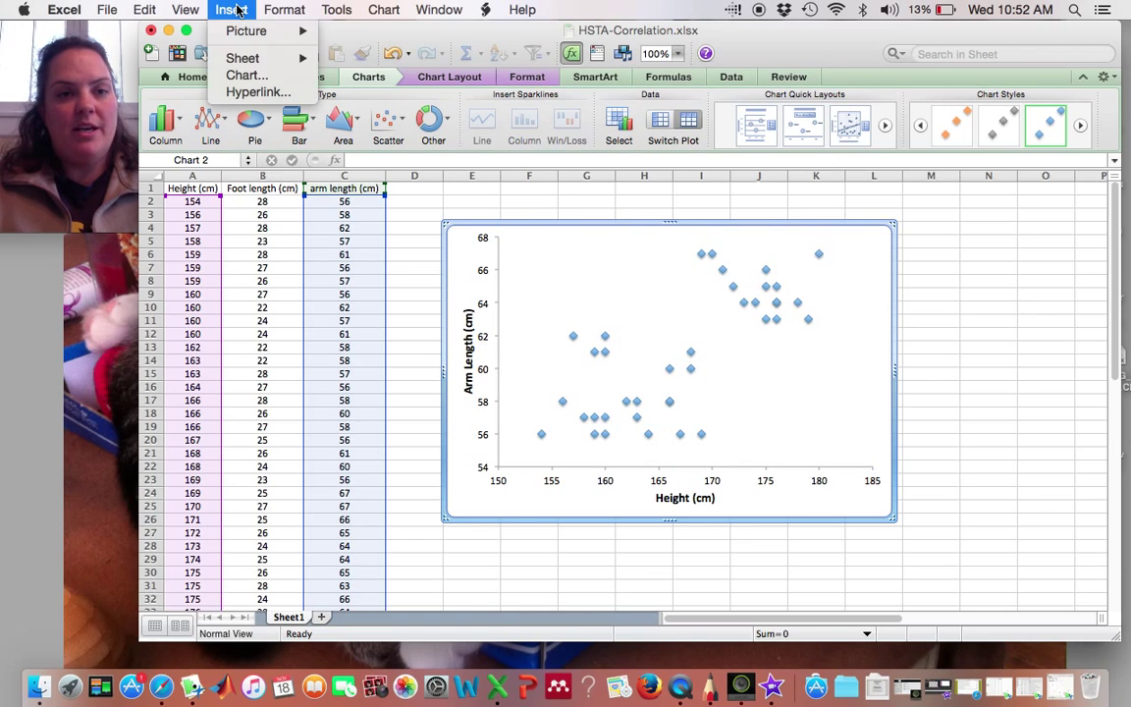
{"action": "left_click", "coordinate": [473, 208]}
{"action": "left_click", "coordinate": [469, 204]}
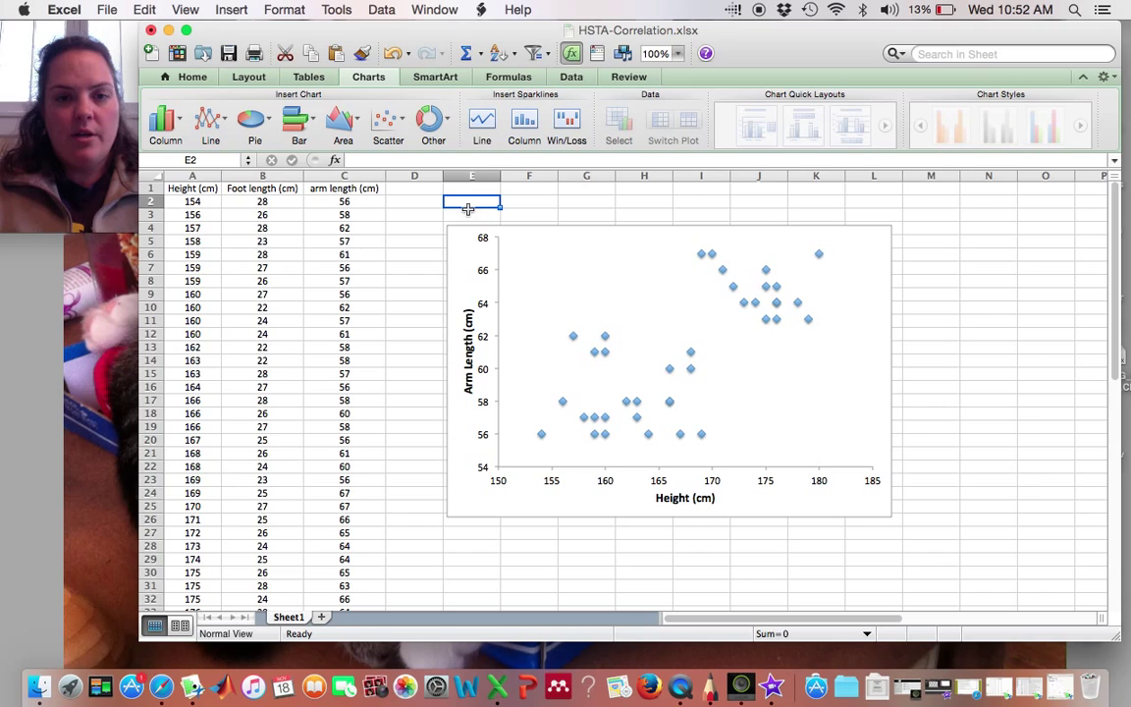
{"action": "left_click", "coordinate": [417, 211]}
{"action": "left_click", "coordinate": [242, 12]}
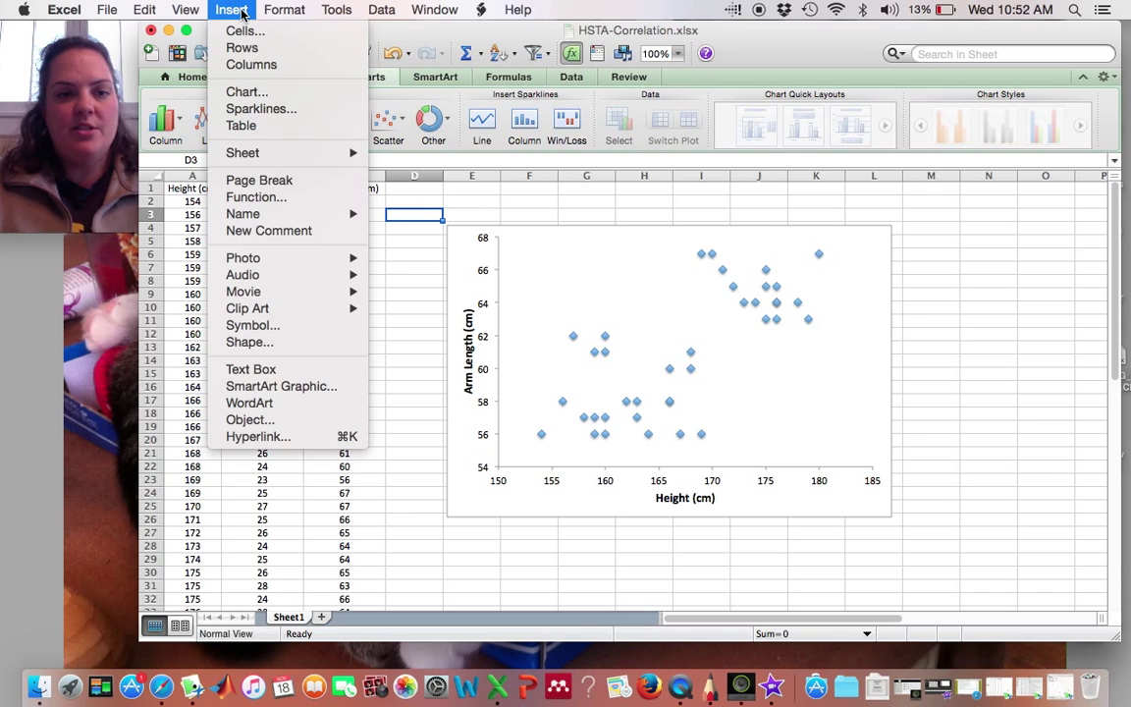
{"action": "left_click", "coordinate": [252, 369]}
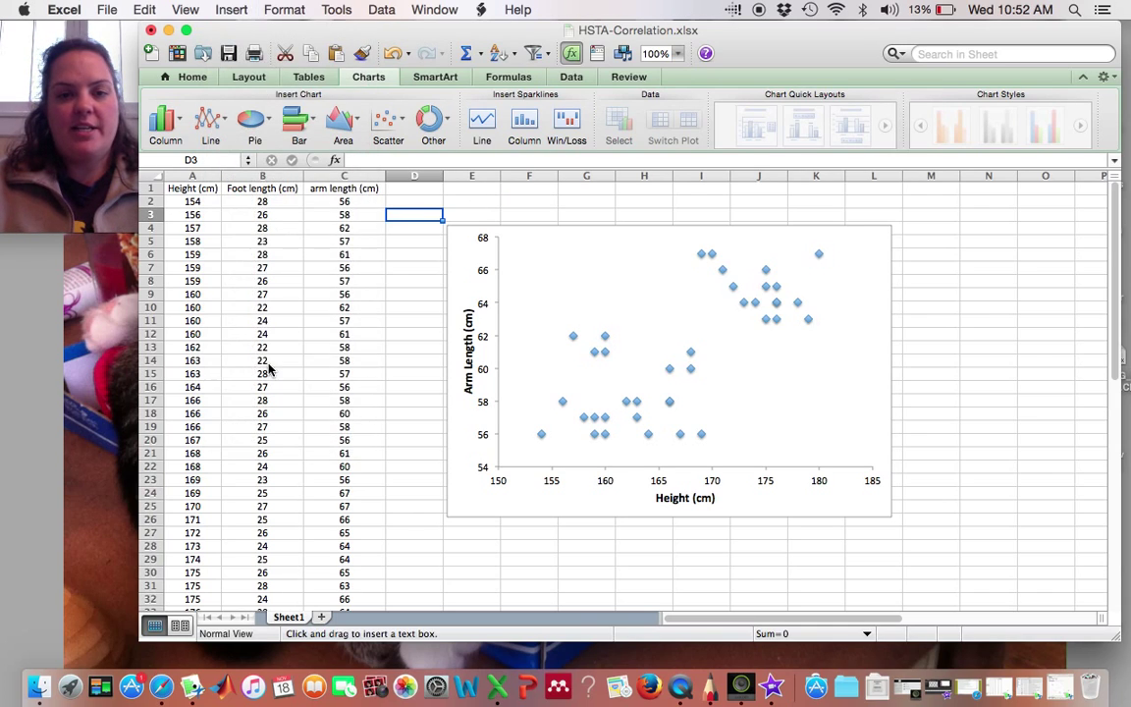
{"action": "left_click", "coordinate": [541, 250]}
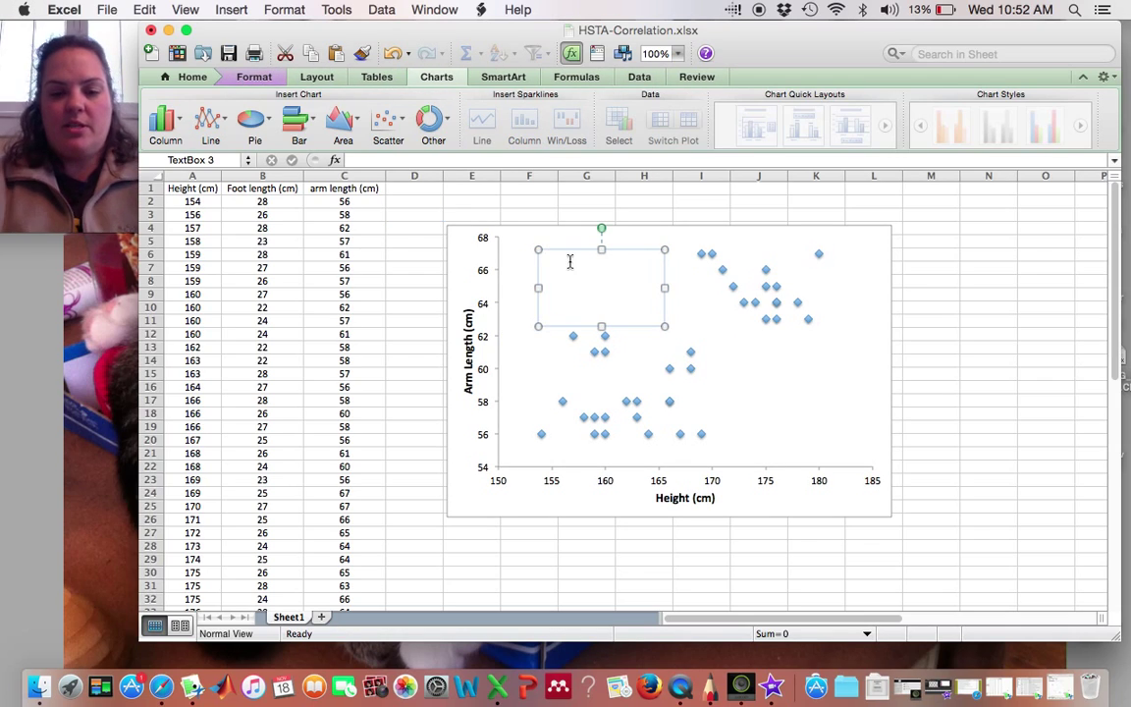
{"action": "type", "text": "C"}
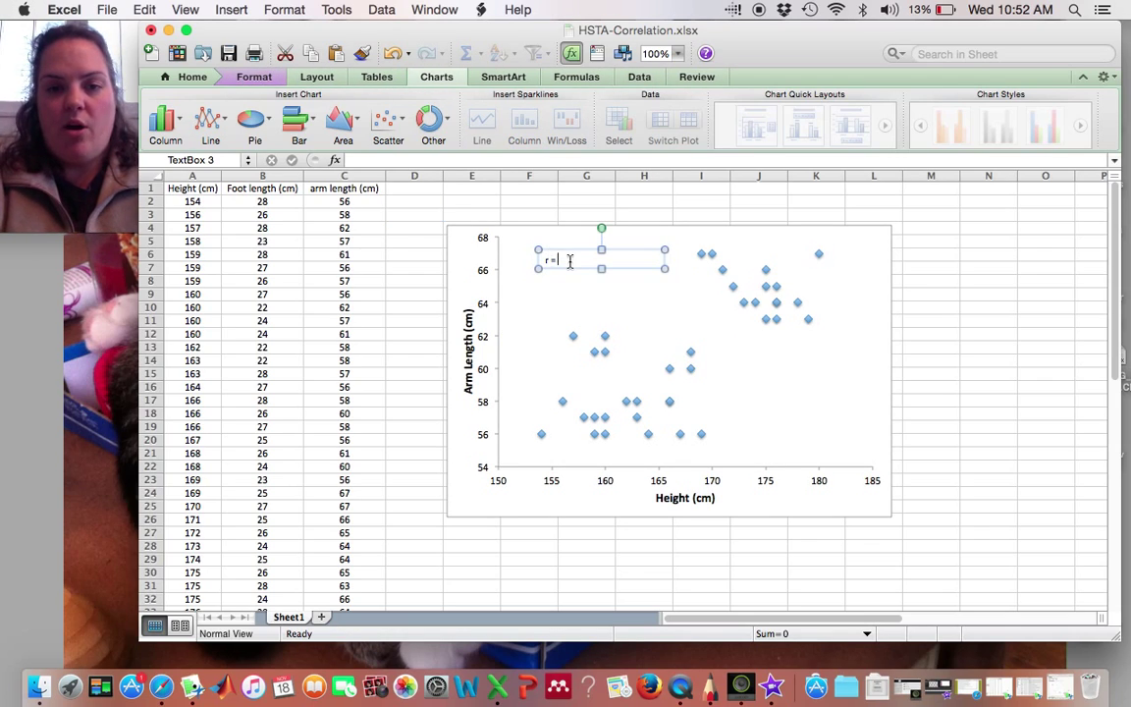
{"action": "type", "text": " ="}
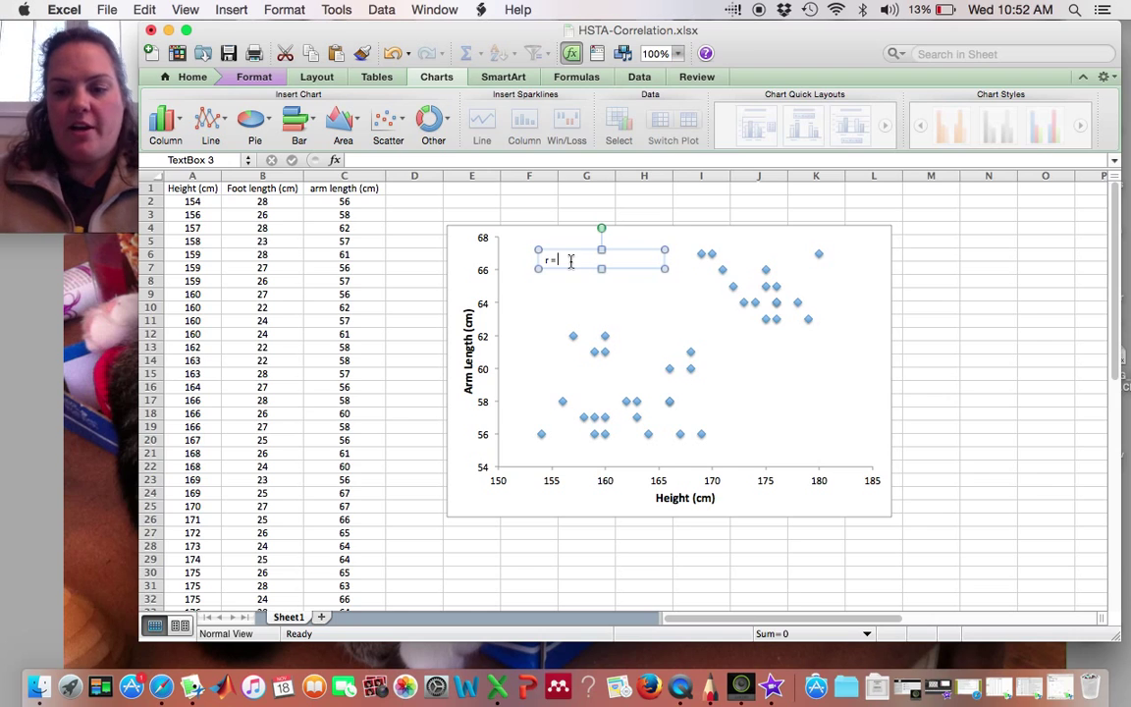
{"action": "left_click", "coordinate": [1072, 695]}
- Move the JMP correlation report (0.7240) to the left and return to the chart's text box
{"action": "left_click_drag", "start_coordinate": [891, 29], "coordinate": [376, 12]}
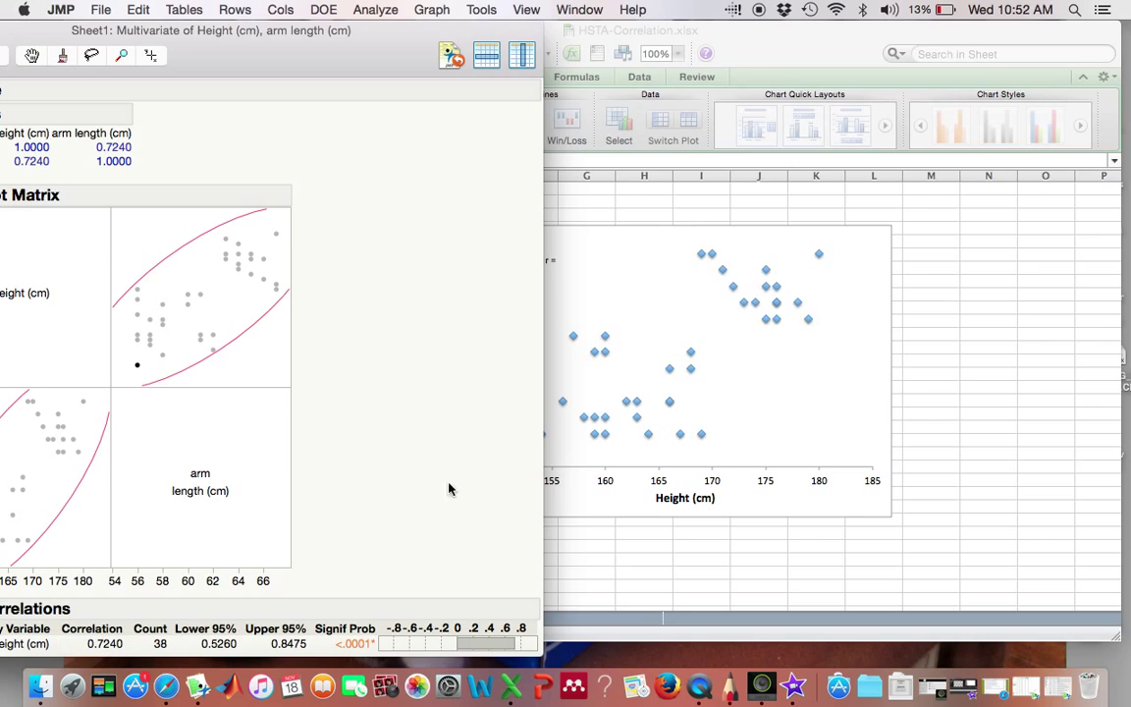
{"action": "left_click", "coordinate": [561, 256]}
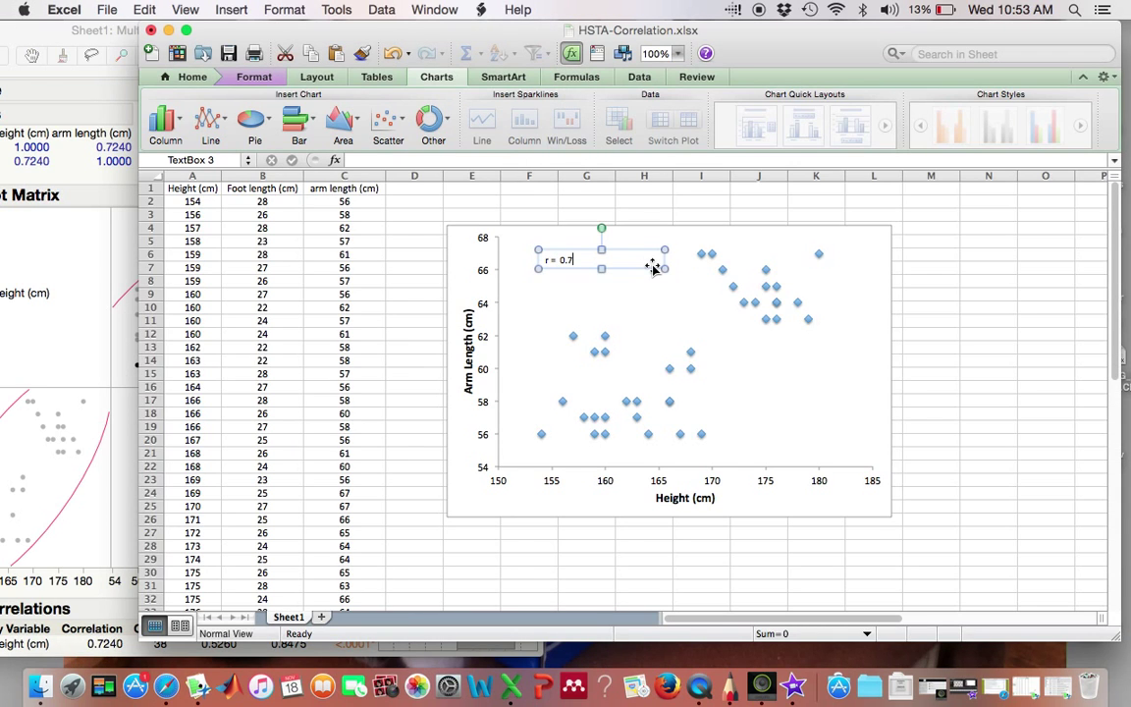
- Finish the text box as 'r = 0.7240' and 'p < 0.0001' in 14 pt font
{"action": "key", "text": "Return"}
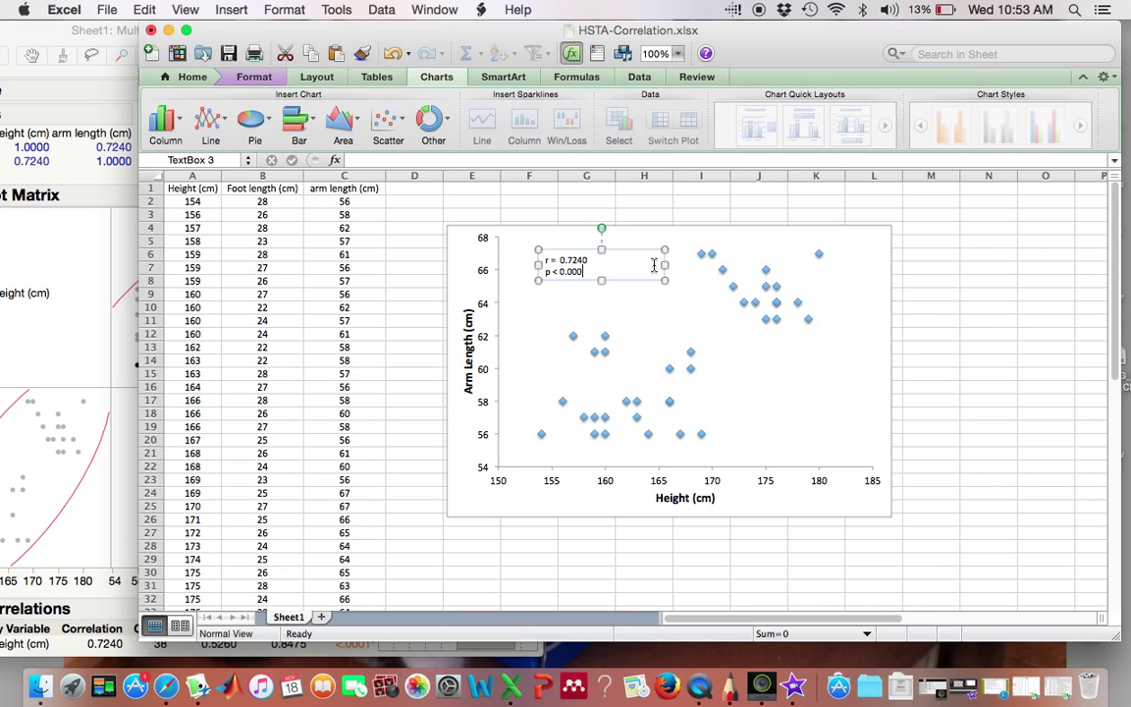
{"action": "left_click", "coordinate": [222, 80]}
{"action": "left_click", "coordinate": [396, 112]}
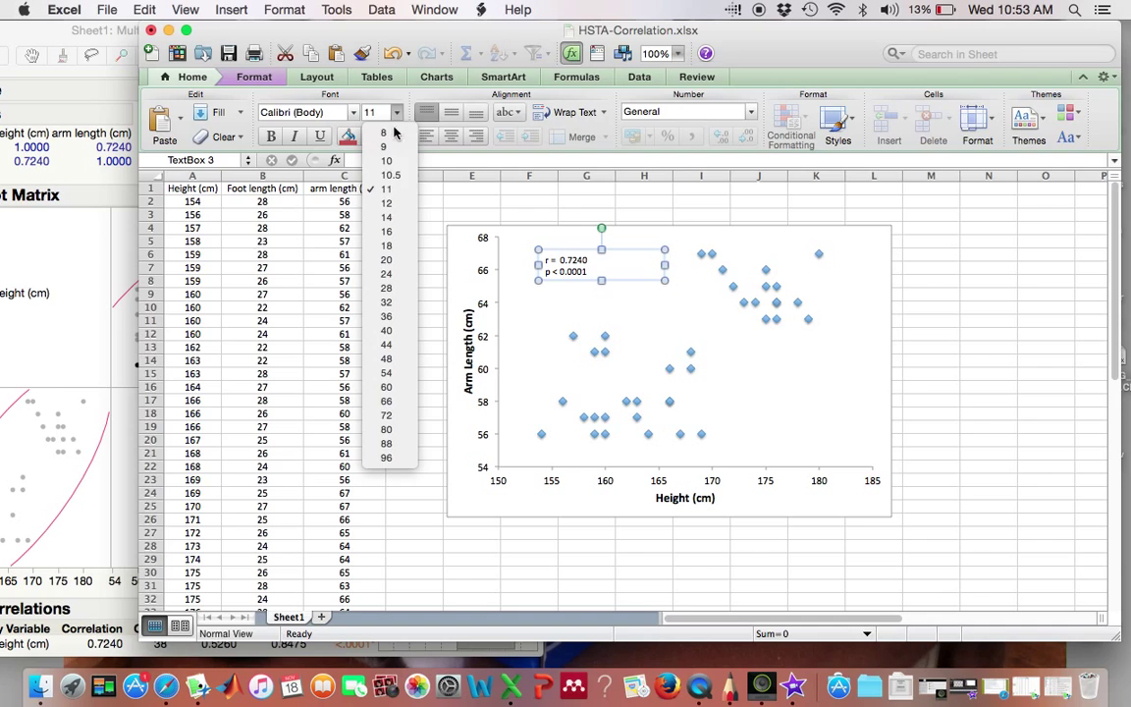
{"action": "left_click", "coordinate": [389, 216]}
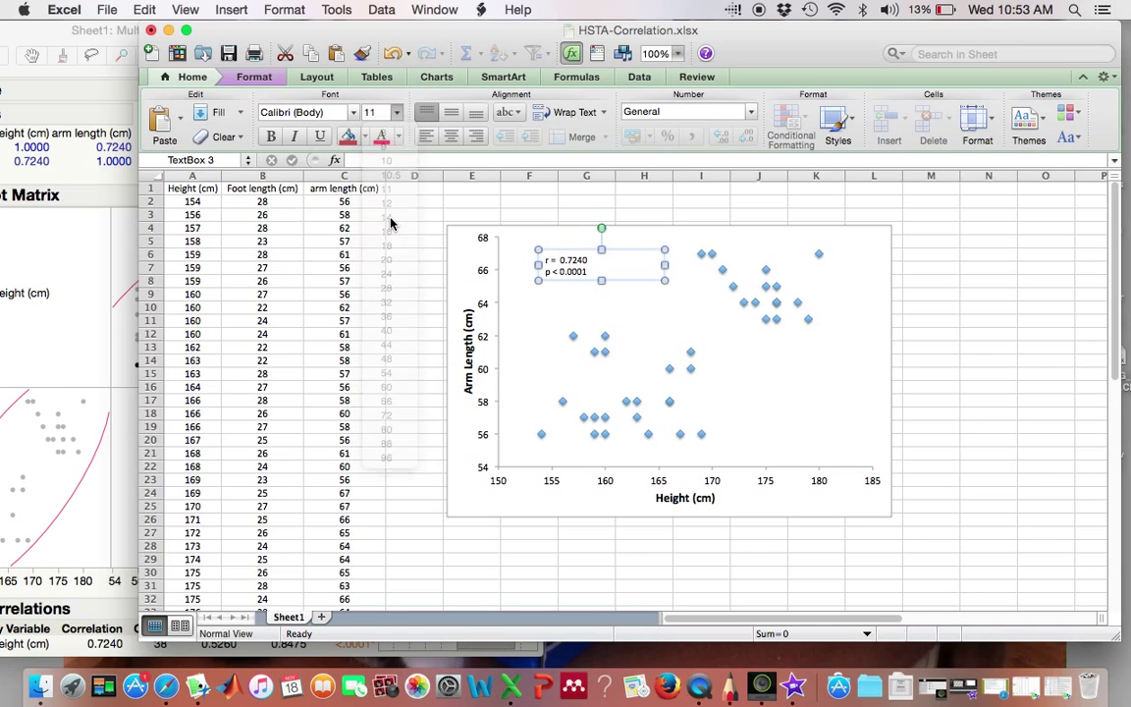
{"action": "left_click", "coordinate": [947, 334]}
{"action": "left_click", "coordinate": [963, 271]}
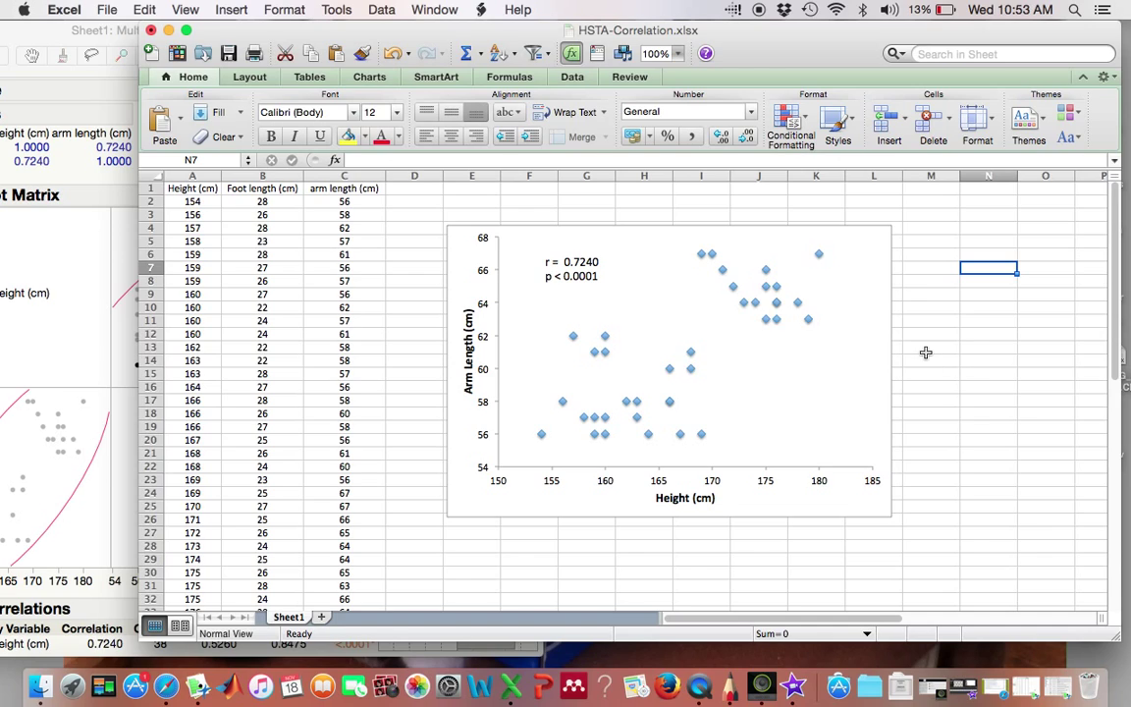
{"action": "mouse_move", "coordinate": [728, 274]}
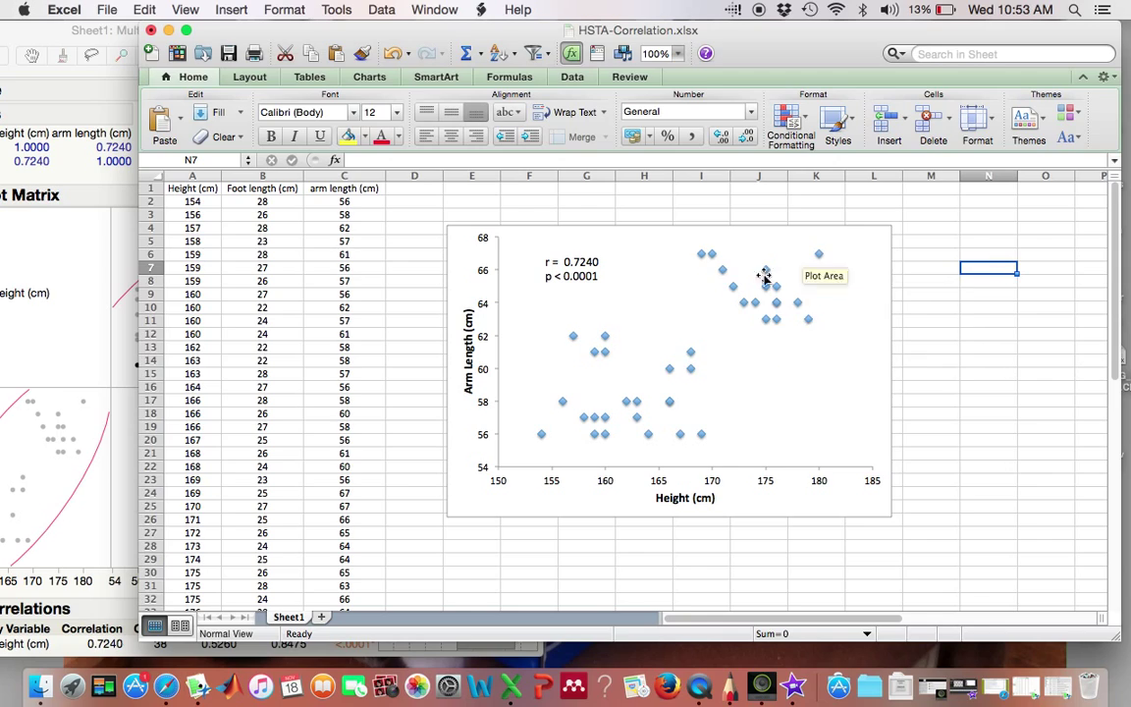